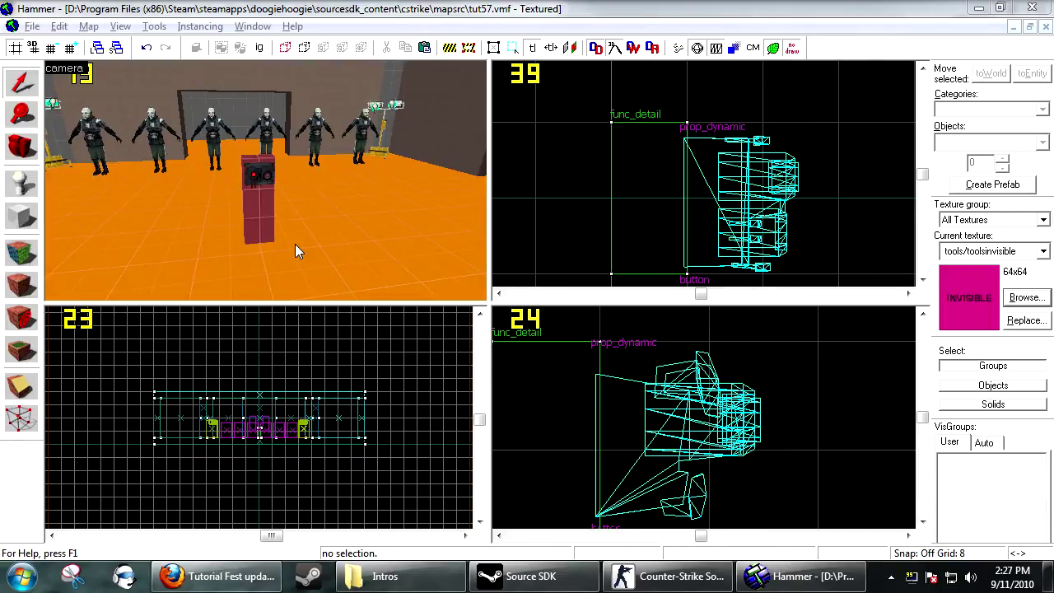
# Create a thin invisible block about 1 wide, 14 long and 7 high in front of the button prop and tie it to a func_button.
pyautogui.click(23, 216)
pyautogui.moveTo(771, 365); pyautogui.dragTo(793, 467)
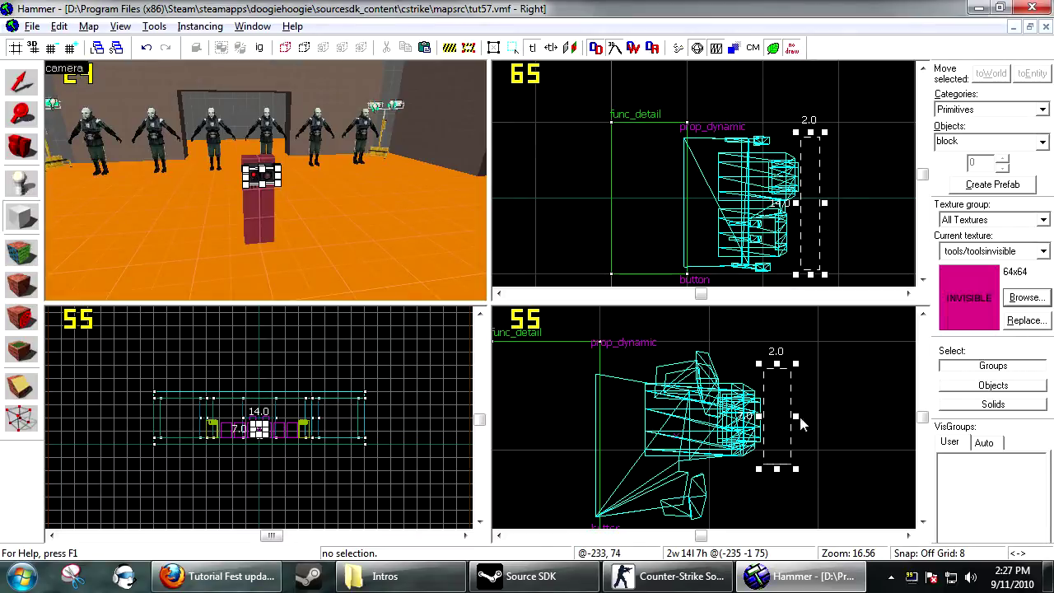
pyautogui.press('Return')
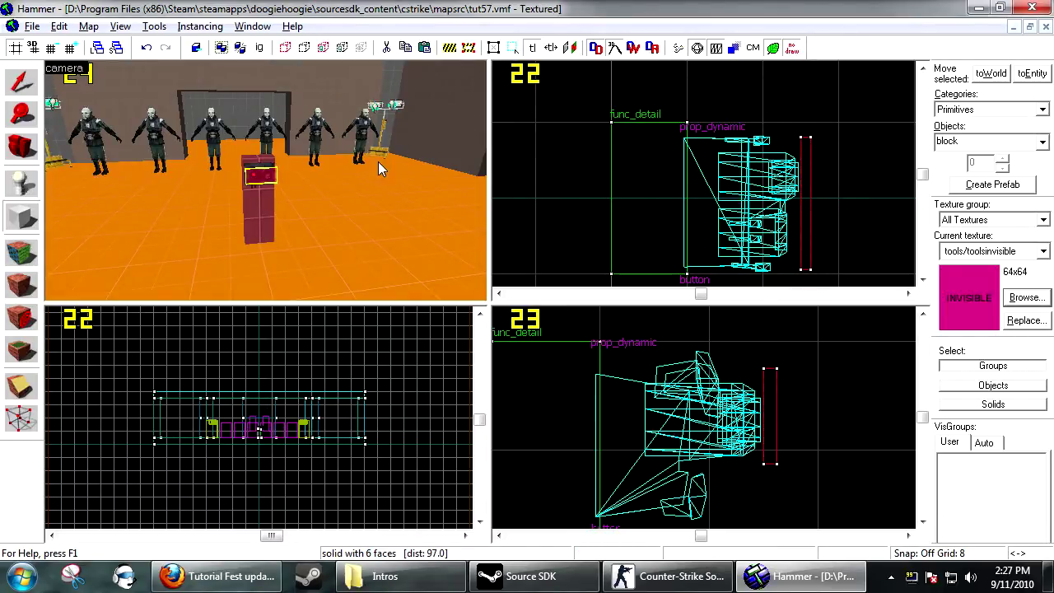
pyautogui.hotkey('ctrl', 't')
pyautogui.write('f')
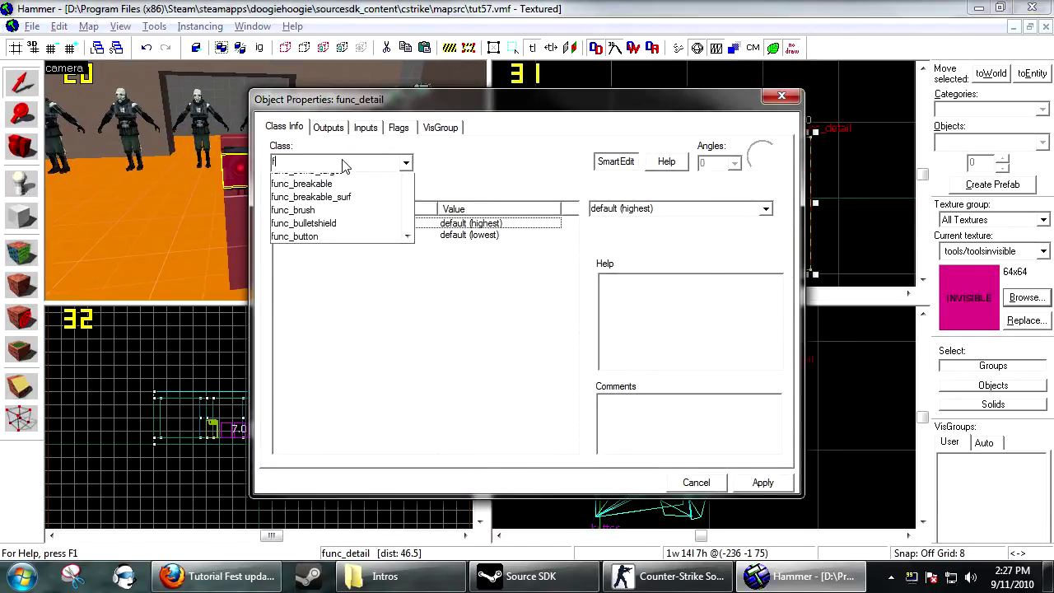
pyautogui.write('unc_button')
pyautogui.press('Return')
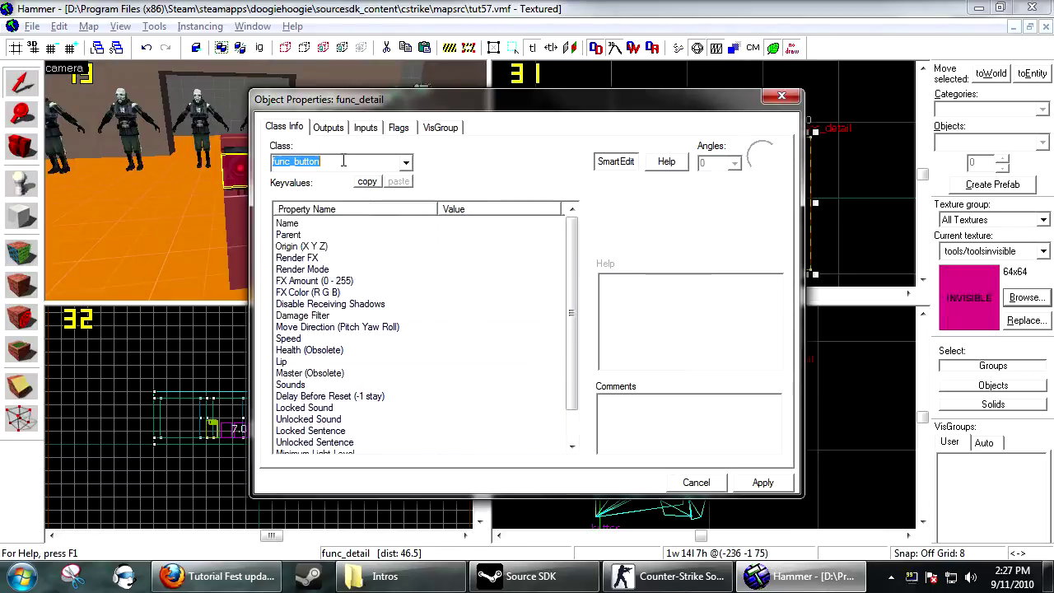
# Add an OnPressed output to the func_button and pick the button prop_dynamic as its target.
pyautogui.click(328, 127)
pyautogui.click(365, 446)
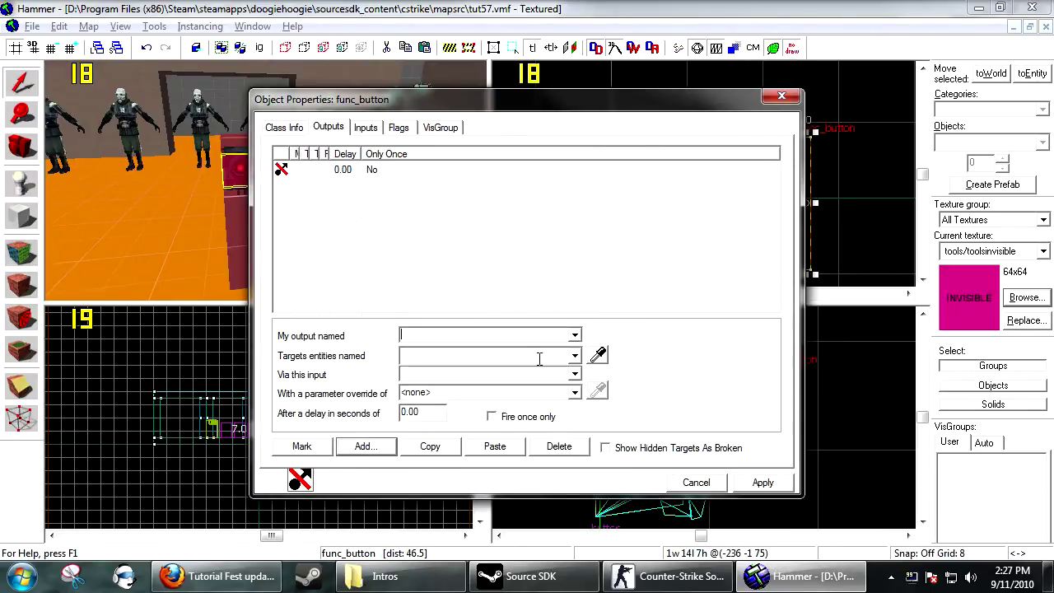
pyautogui.click(575, 335)
pyautogui.click(528, 382)
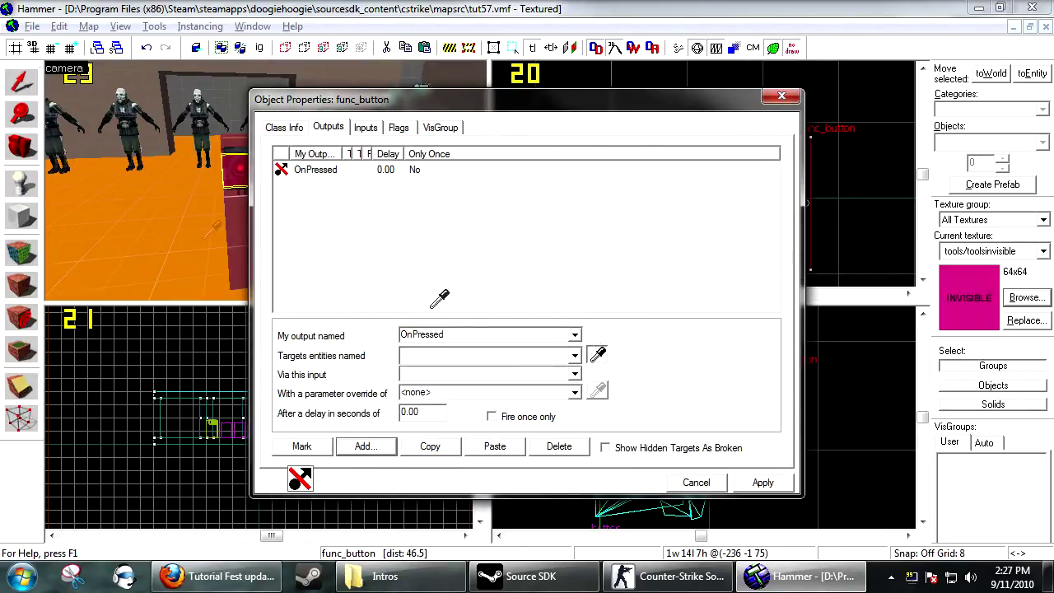
pyautogui.press('d')
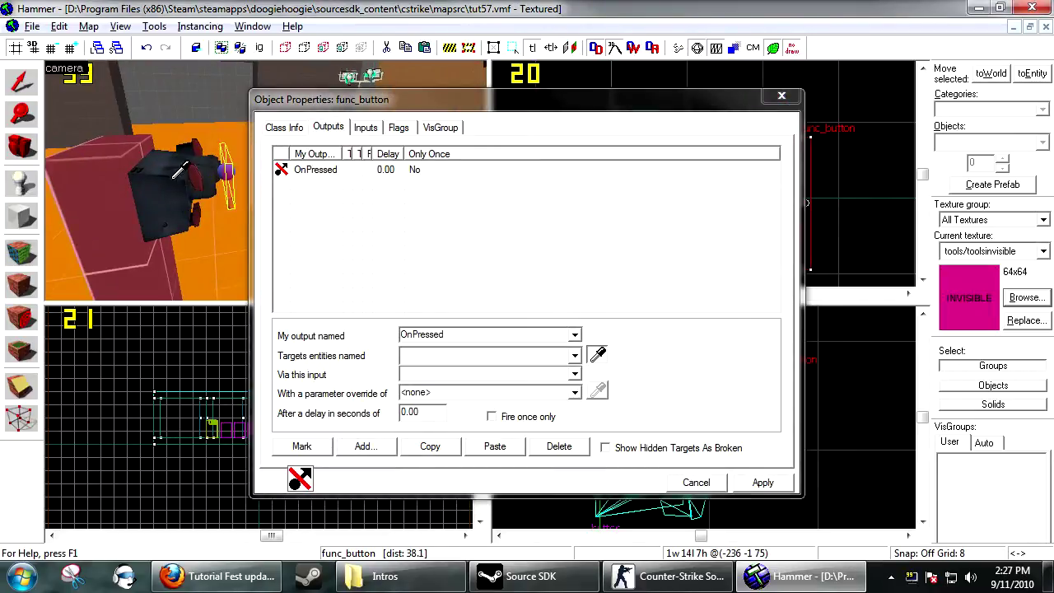
pyautogui.click(180, 170)
# Examine the button prop's available model animation sequences and preview press.
pyautogui.click(206, 189)
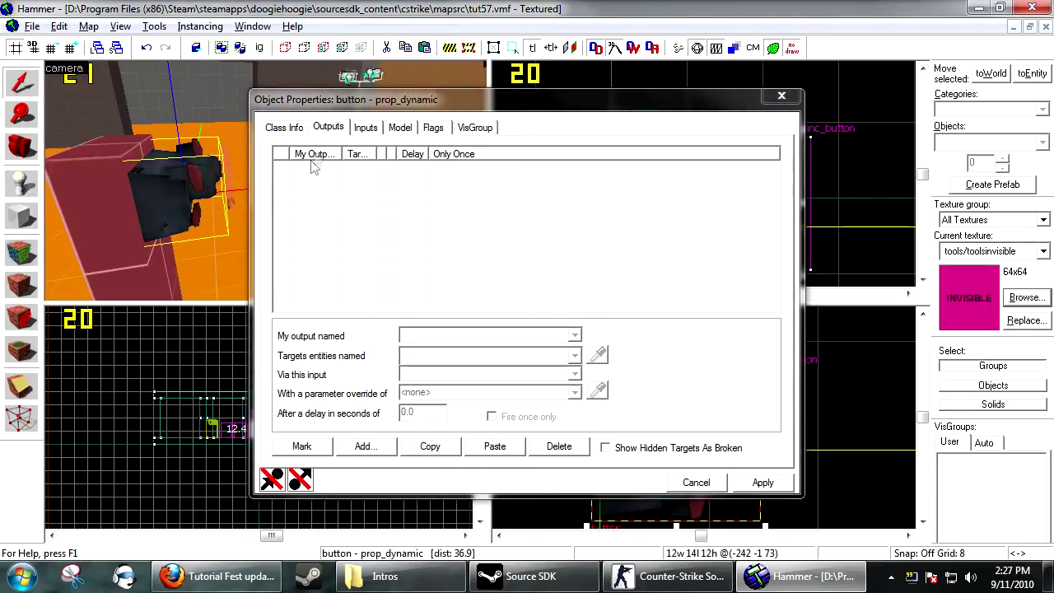
pyautogui.click(401, 129)
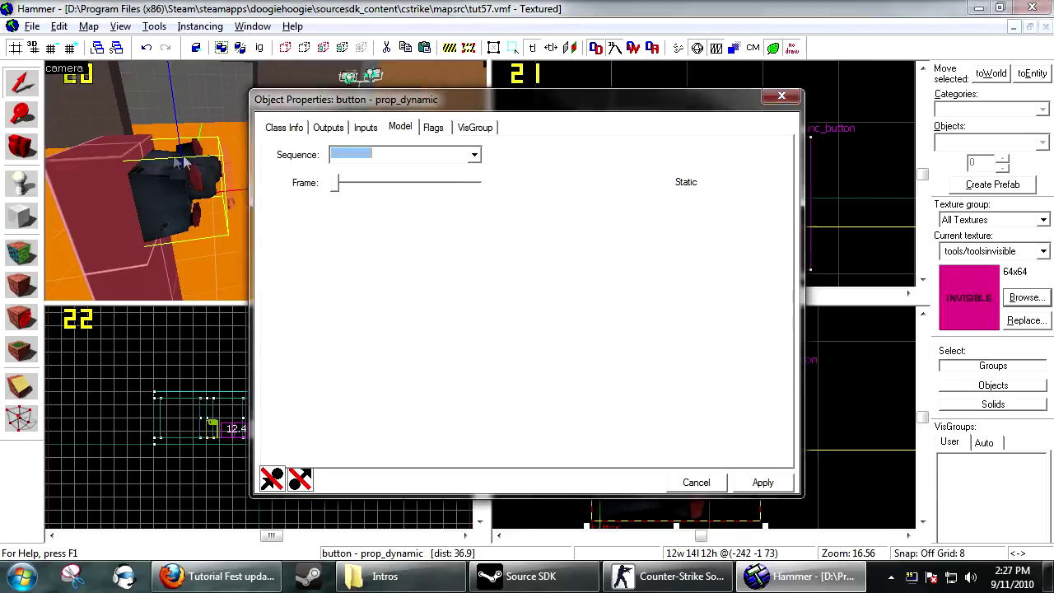
pyautogui.press('d')
pyautogui.press('z')
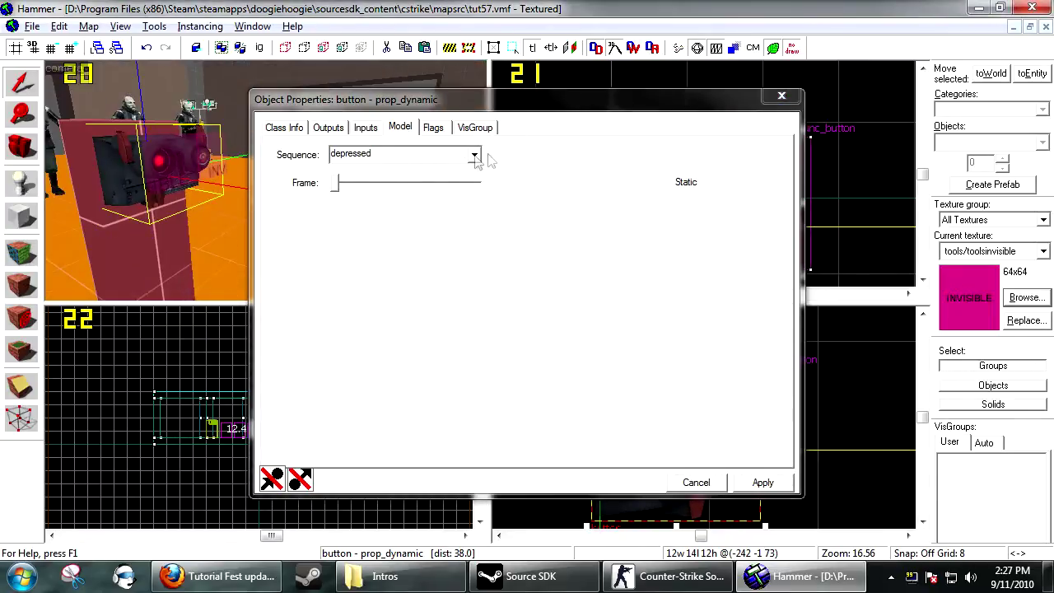
pyautogui.click(475, 155)
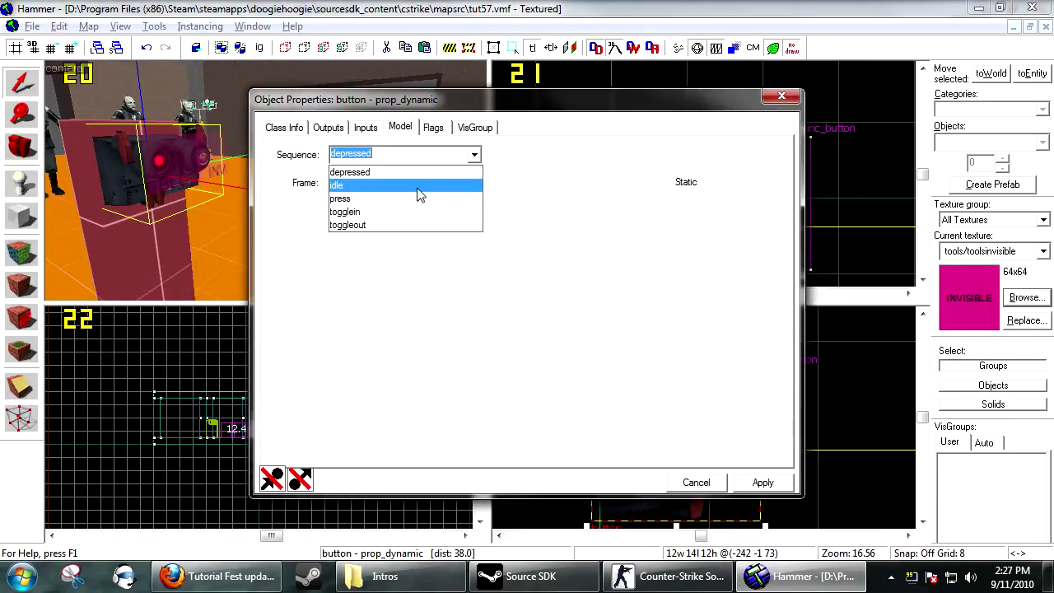
pyautogui.click(411, 198)
# Set the func_button's OnPressed output to the SetAnimation input with the parameter press, and apply the properties.
pyautogui.click(201, 157)
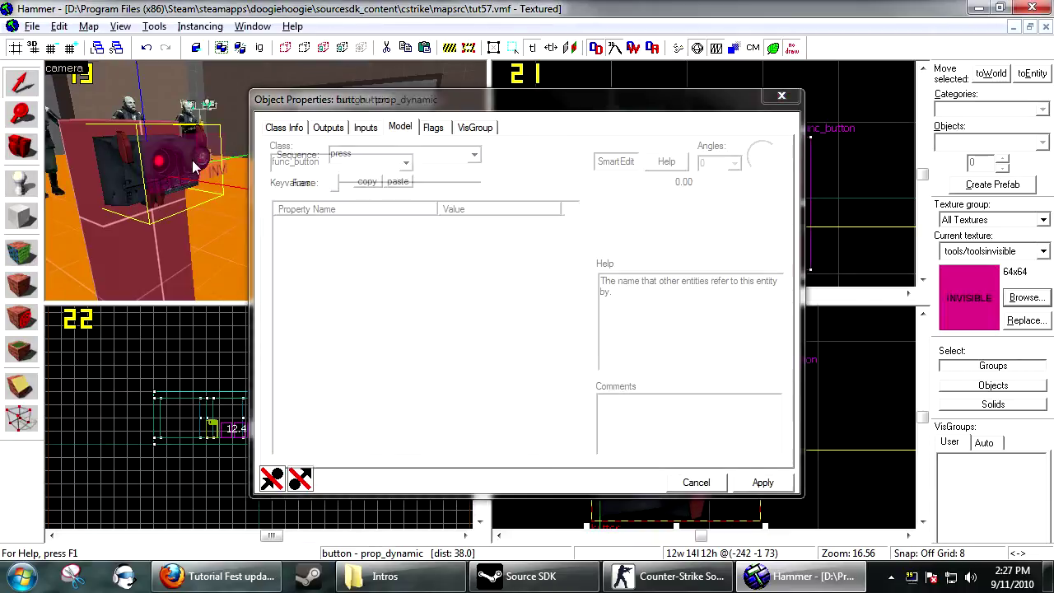
pyautogui.click(329, 127)
pyautogui.click(441, 373)
pyautogui.write('SetAnimation')
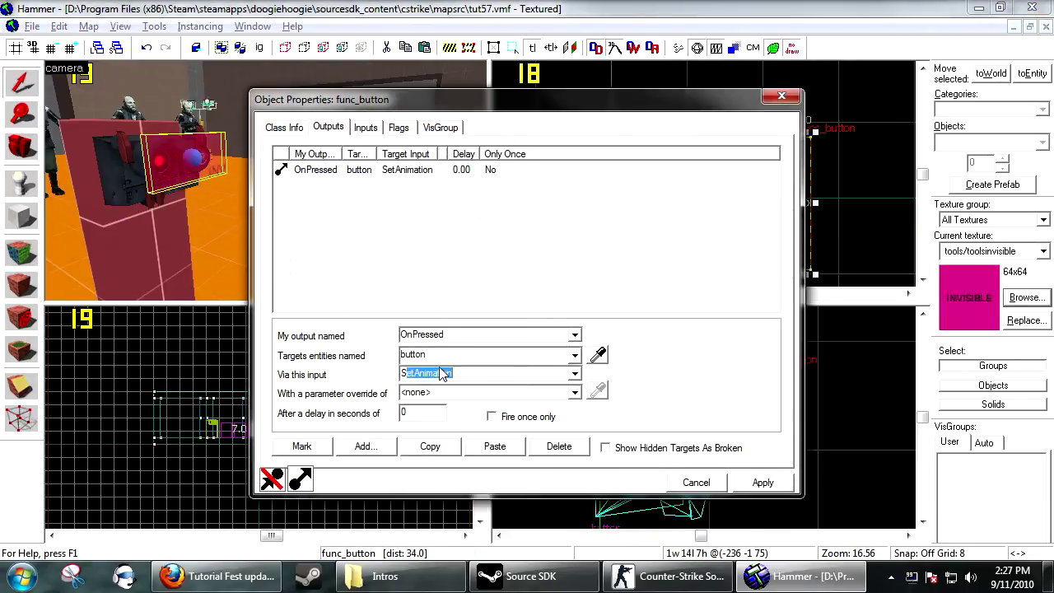
pyautogui.doubleClick(447, 391)
pyautogui.write('press')
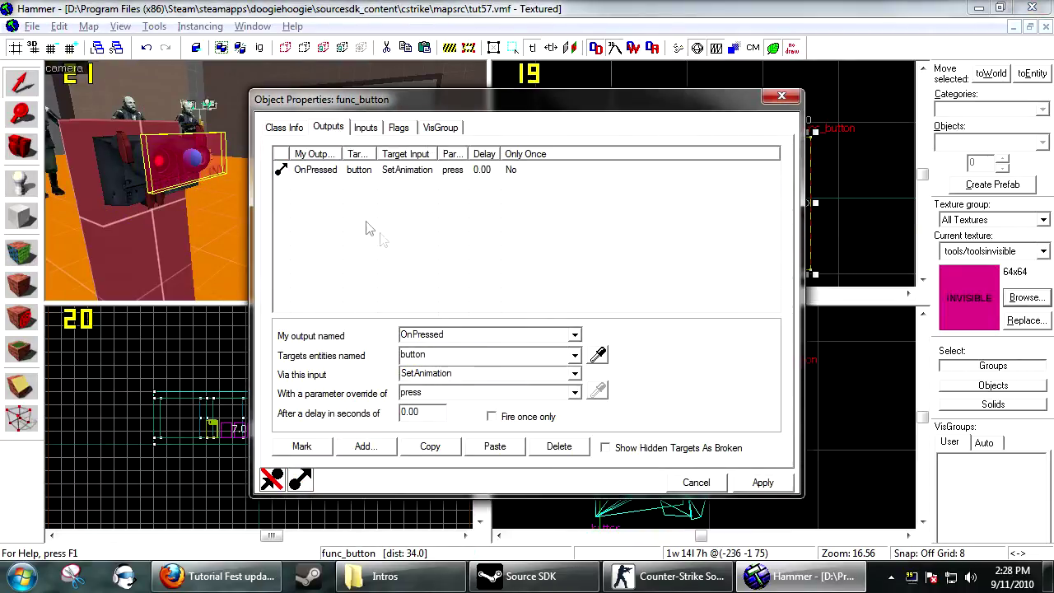
pyautogui.click(285, 126)
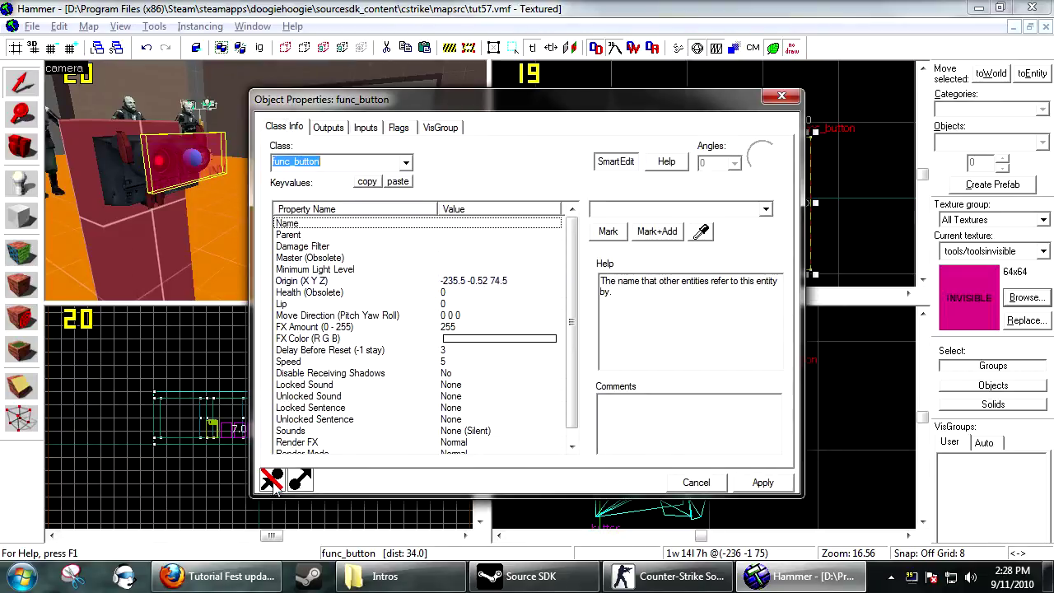
pyautogui.click(329, 127)
pyautogui.click(756, 483)
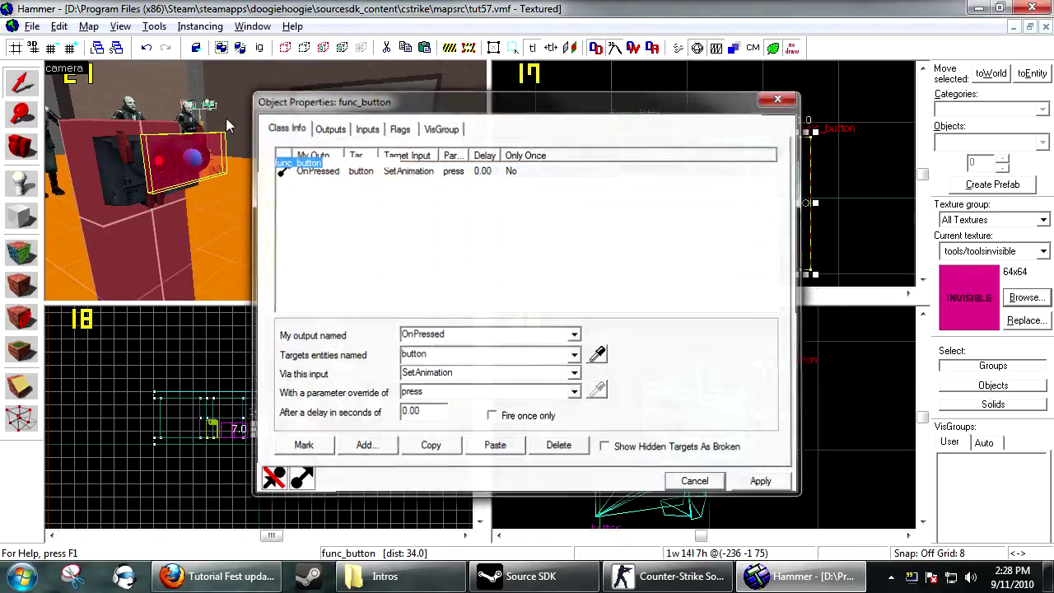
# Place a new point entity on the floor near the button pedestal and change its class to logic_relay.
pyautogui.press('s')
pyautogui.press('Left')
pyautogui.click(21, 181)
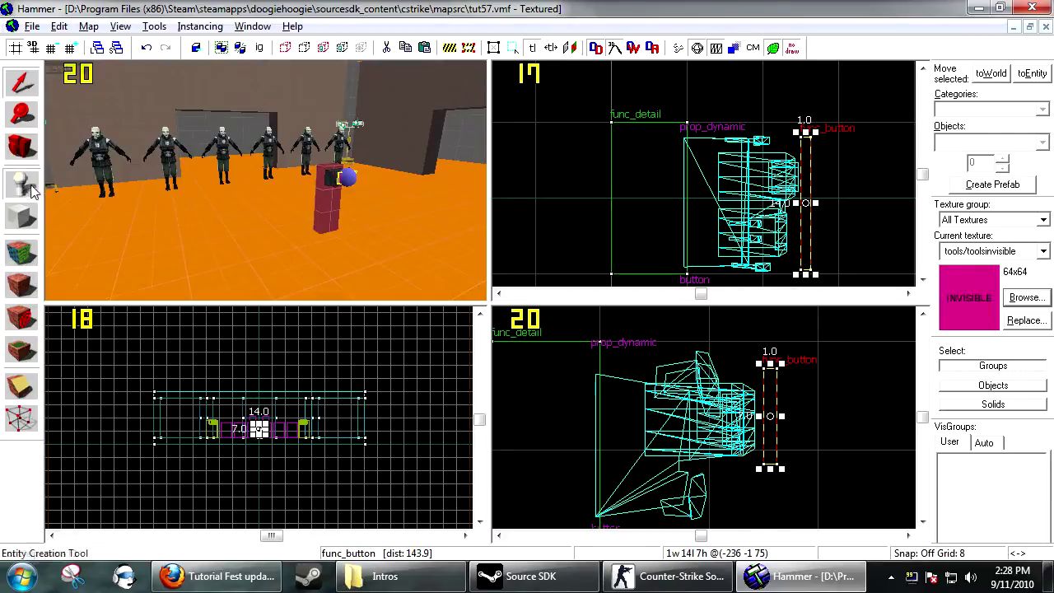
pyautogui.click(218, 275)
pyautogui.hotkey('alt', 'Return')
pyautogui.click(359, 163)
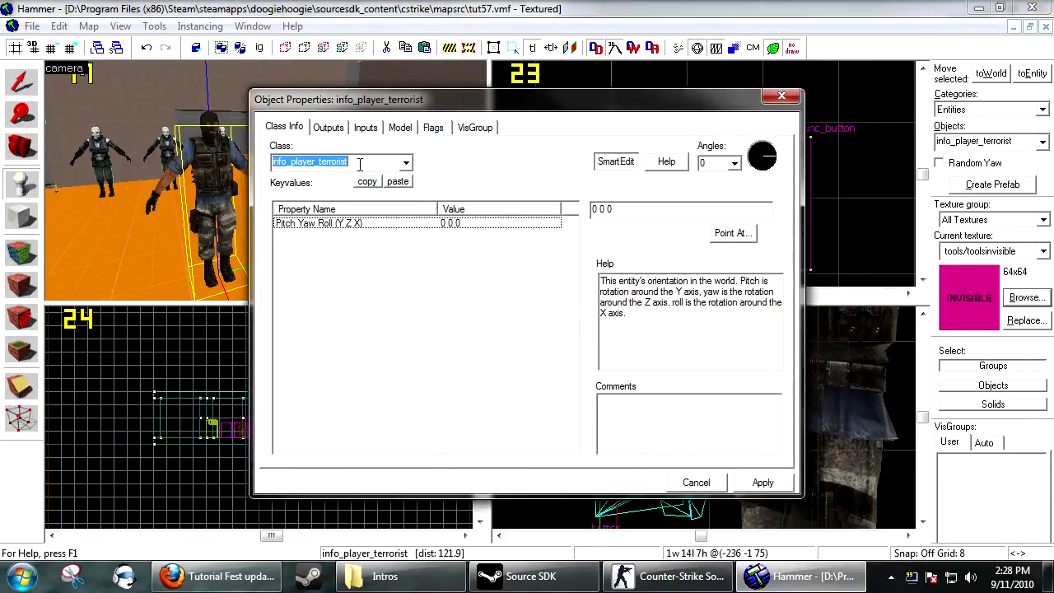
pyautogui.write('logic_relay')
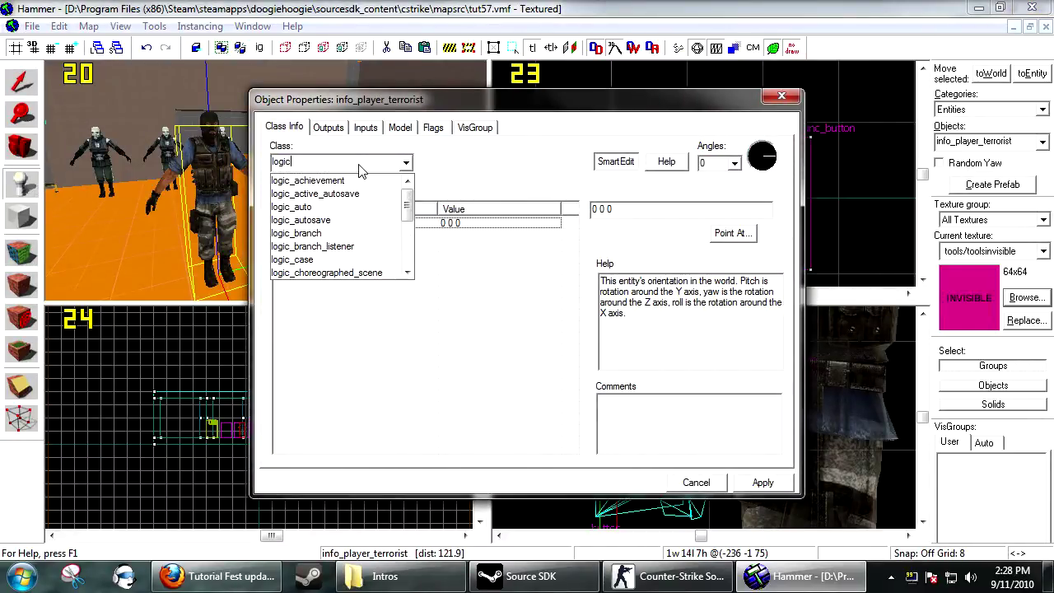
pyautogui.press('Return')
pyautogui.click(754, 485)
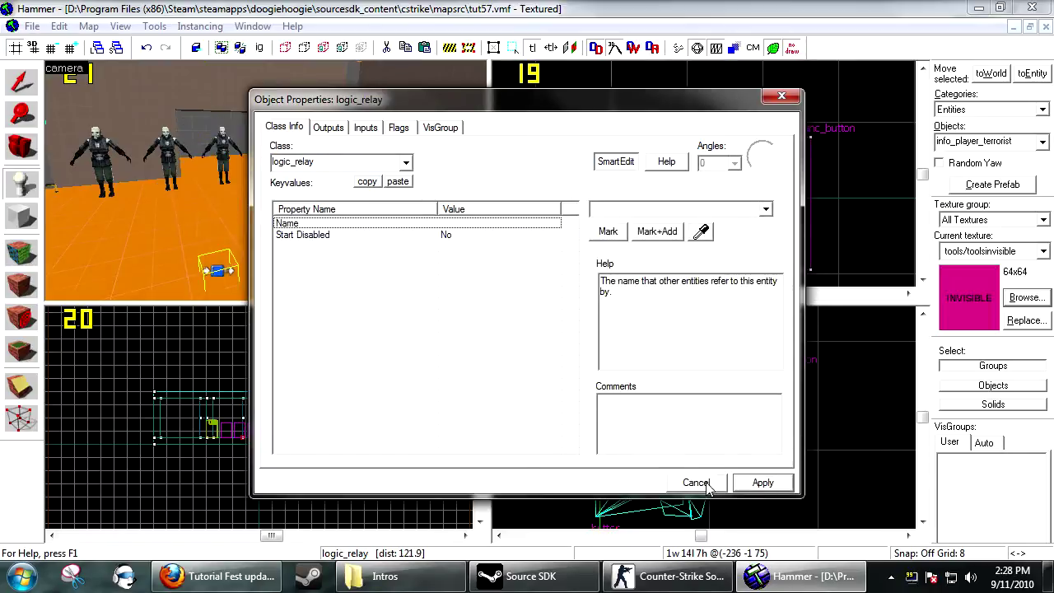
pyautogui.click(707, 484)
# Turn on grid snapping and move the logic_relay closer to the button pedestal, centred at -248 -32 40.
pyautogui.hotkey('shift', 's')
pyautogui.scroll(-9, 625, 176)
pyautogui.scroll(-5, 625, 182)
pyautogui.scroll(7, 635, 218)
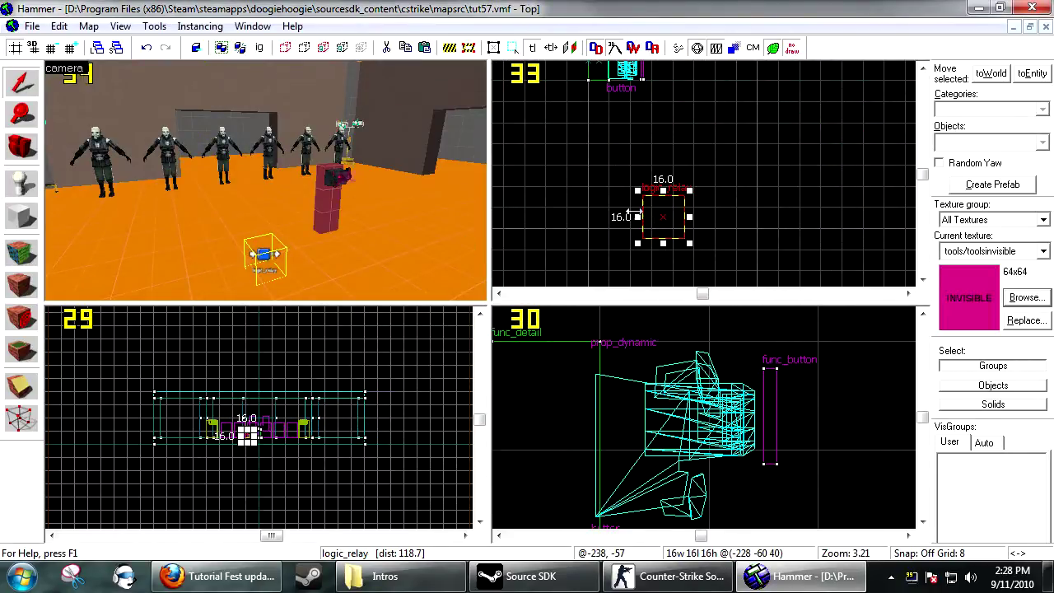
pyautogui.moveTo(657, 224)
pyautogui.keyDown('shift'); pyautogui.mouseDown()
pyautogui.moveTo(594, 137)
pyautogui.moveTo(638, 172)
pyautogui.moveTo(626, 172)
pyautogui.mouseUp(); pyautogui.keyUp('shift')
pyautogui.scroll(4, 594, 138)
pyautogui.hotkey('shift', 'w')
pyautogui.doubleClick(461, 8)
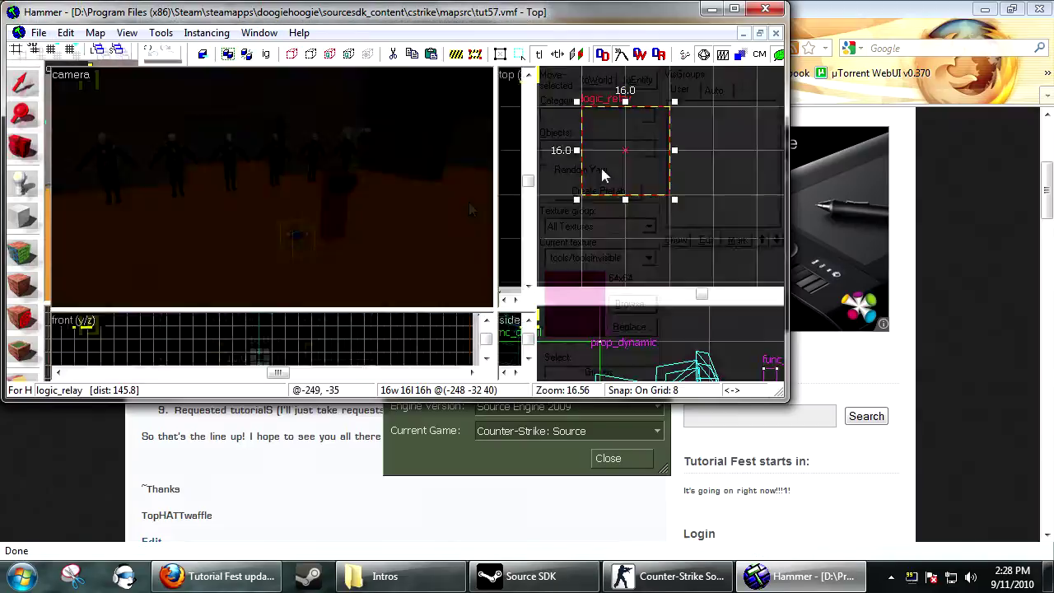
pyautogui.doubleClick(451, 14)
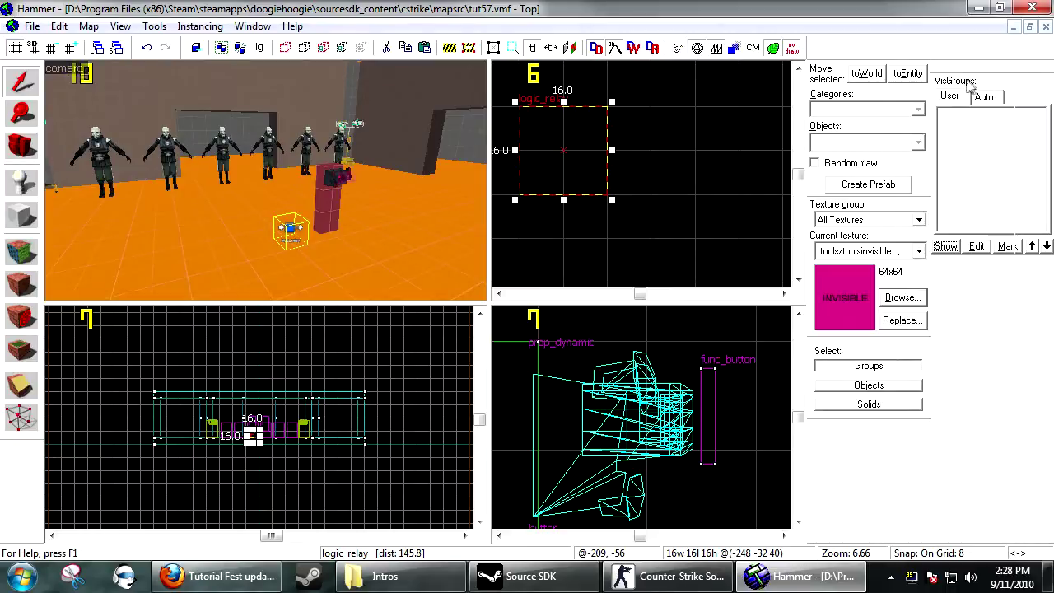
# Name the logic_relay button_toggle1 and restore the docked arrangement of the VisGroups and texture controls.
pyautogui.doubleClick(292, 237)
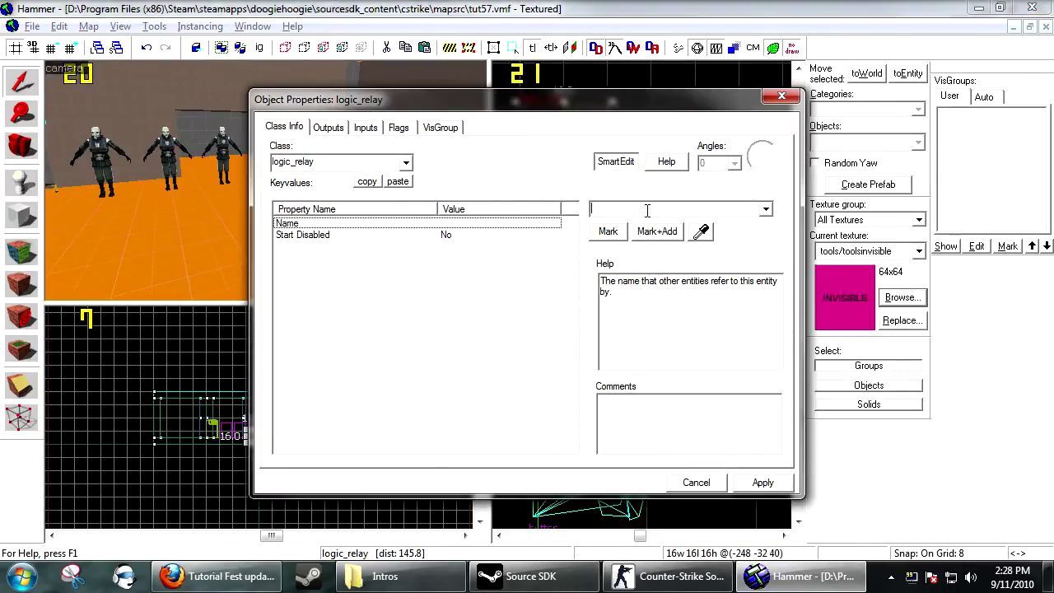
pyautogui.write('button_toggle1')
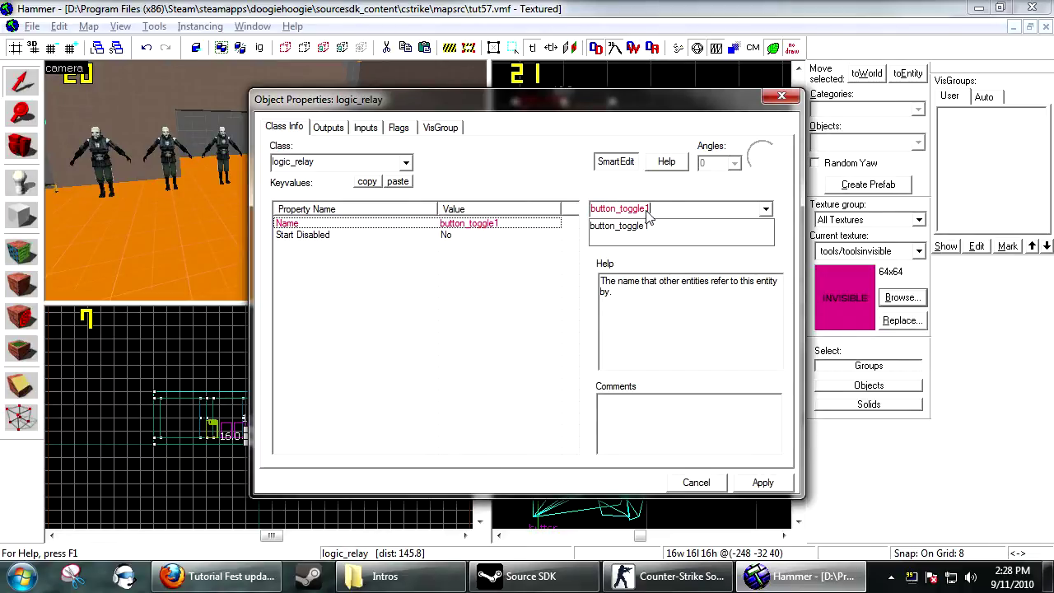
pyautogui.click(758, 483)
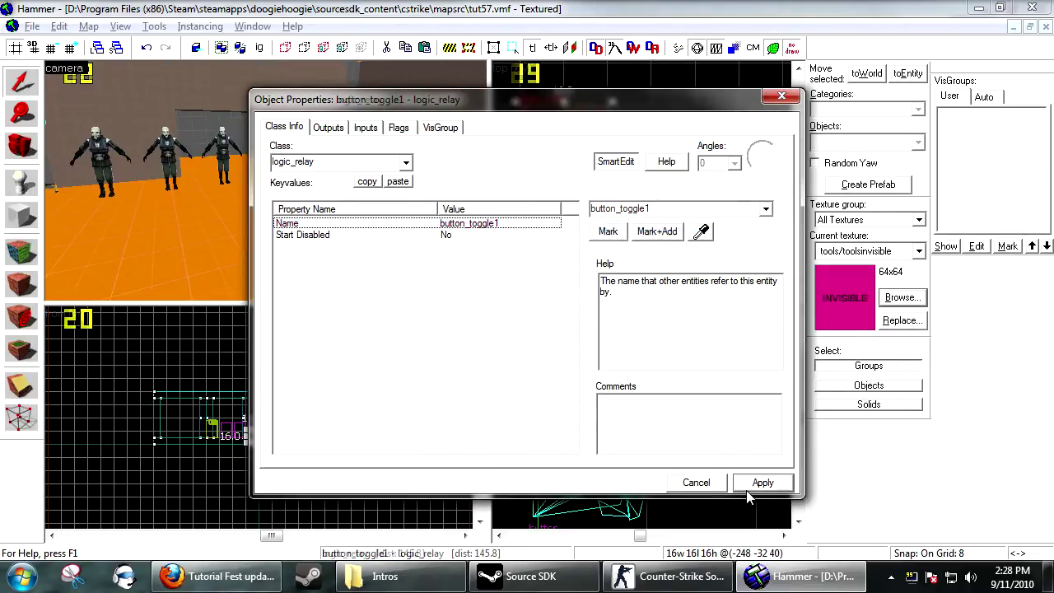
pyautogui.press('Escape')
pyautogui.moveTo(1009, 76); pyautogui.dragTo(902, 68)
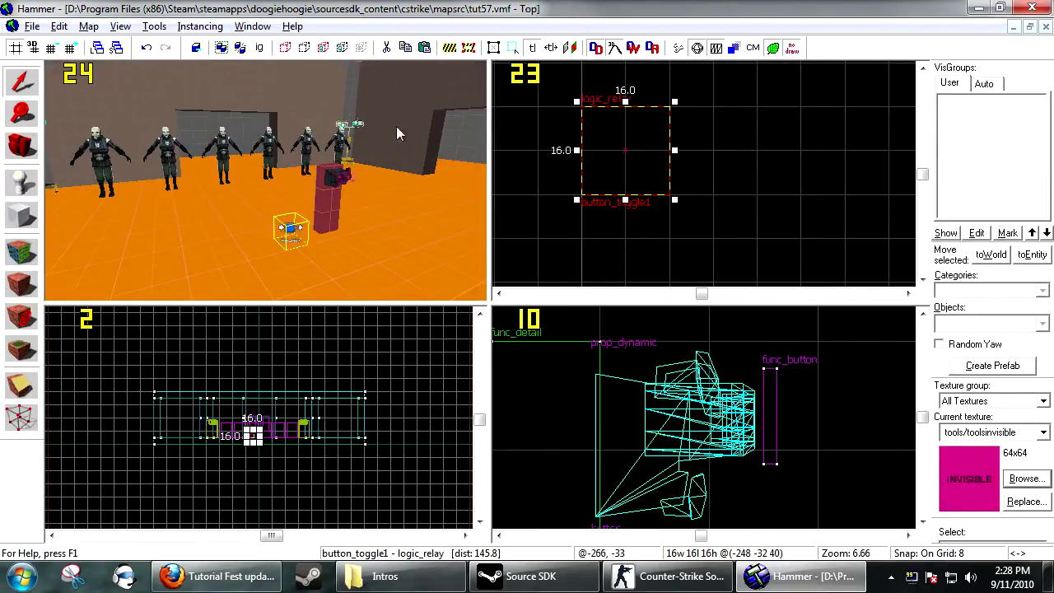
# Copy the relay and paste special five copies at the original's centre with unique entity names.
pyautogui.click(59, 26)
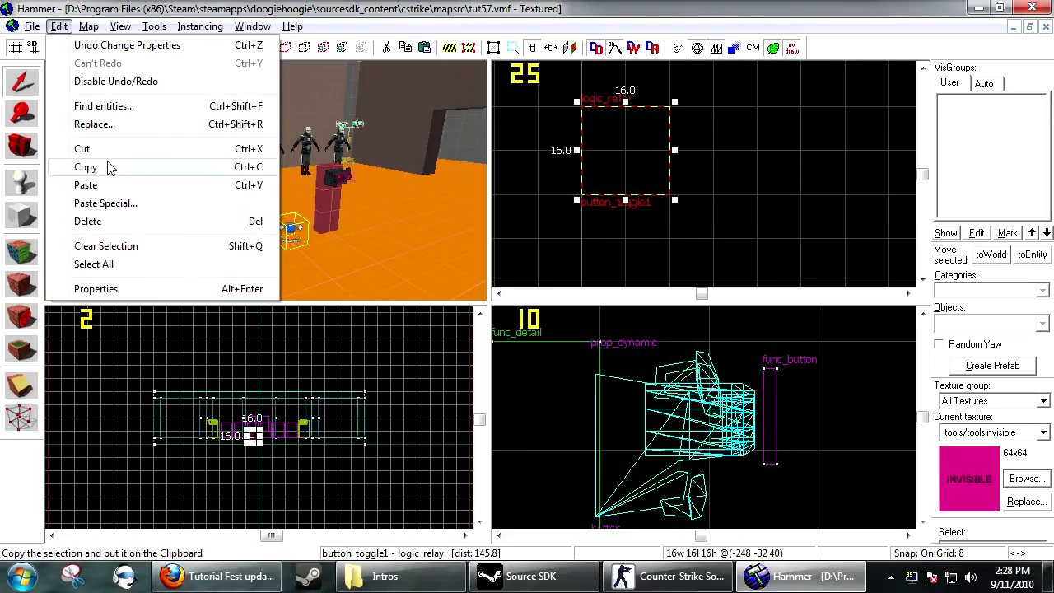
pyautogui.click(86, 167)
pyautogui.click(59, 26)
pyautogui.click(105, 203)
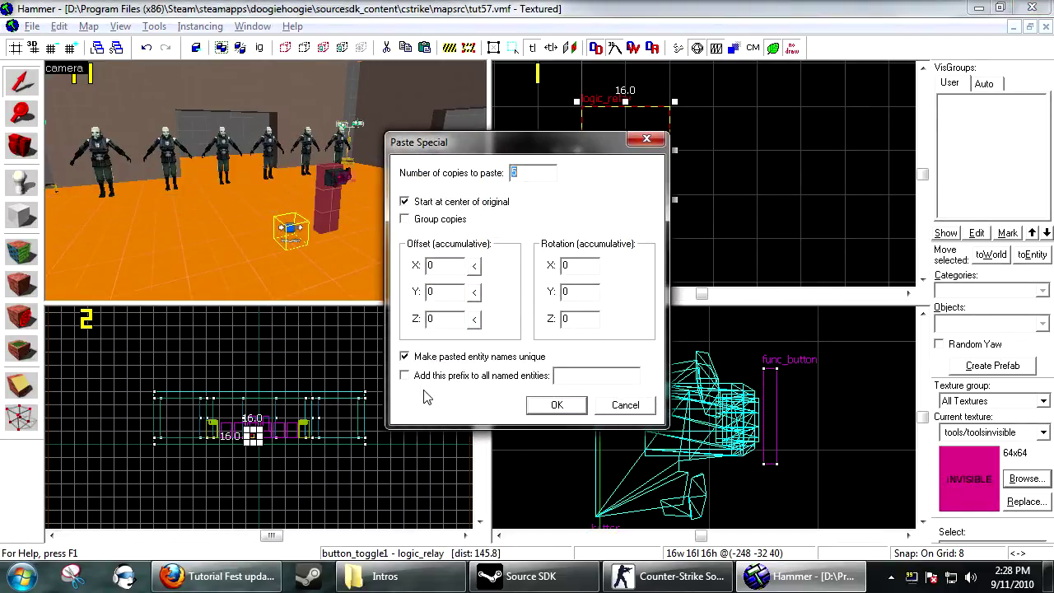
pyautogui.click(557, 405)
# Spread the pasted logic_relay copies out in a row beside button_toggle1, spacing them 16 units apart.
pyautogui.moveTo(638, 162); pyautogui.dragTo(744, 156)
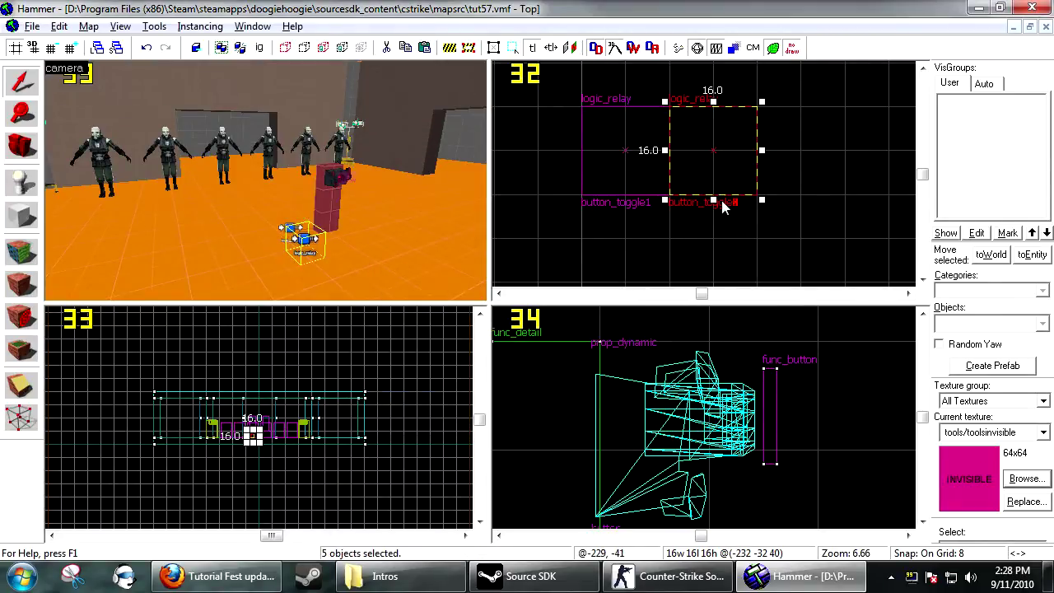
pyautogui.keyDown('ctrl'); pyautogui.click(306, 249); pyautogui.keyUp('ctrl')
pyautogui.scroll(-3, 656, 200)
pyautogui.scroll(3, 765, 185)
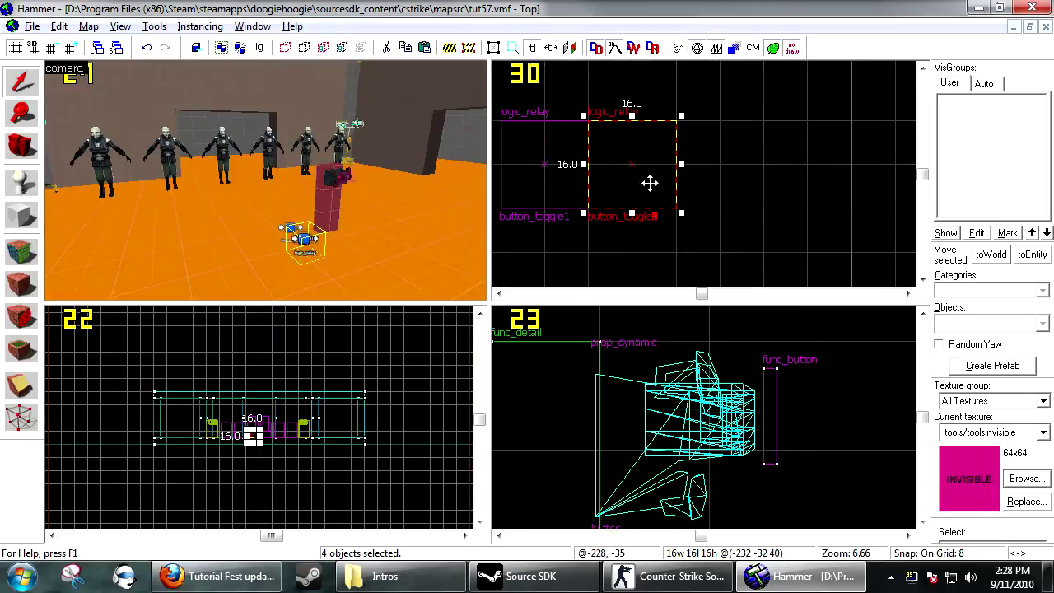
pyautogui.keyDown('shift'); pyautogui.moveTo(650, 183); pyautogui.dragTo(699, 184); pyautogui.keyUp('shift')
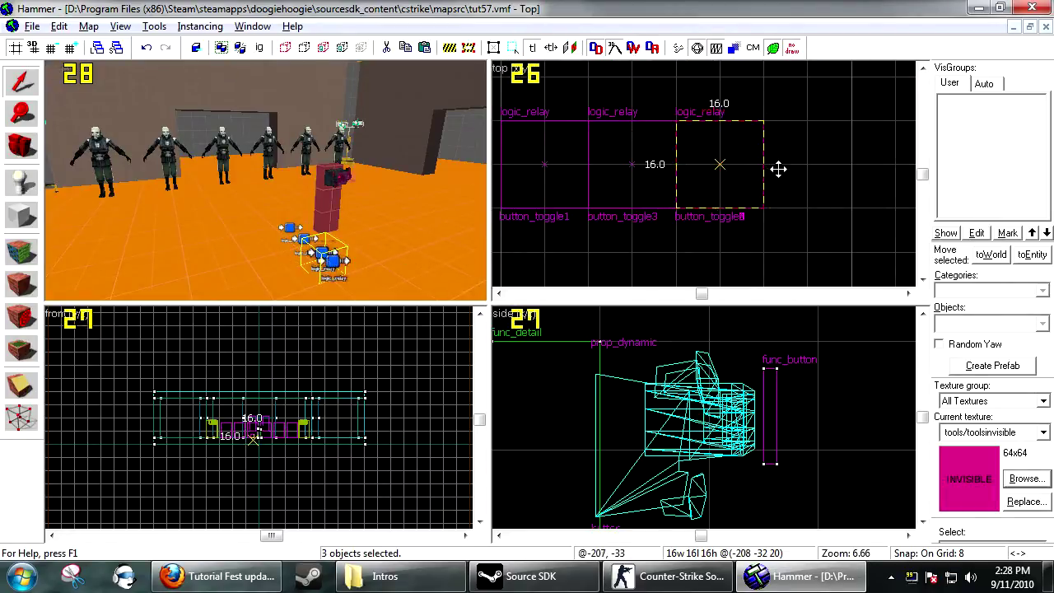
pyautogui.keyDown('shift'); pyautogui.moveTo(778, 169); pyautogui.dragTo(815, 170); pyautogui.keyUp('shift')
pyautogui.keyDown('ctrl'); pyautogui.click(355, 278); pyautogui.keyUp('ctrl')
pyautogui.scroll(-3, 638, 222)
pyautogui.scroll(3, 871, 206)
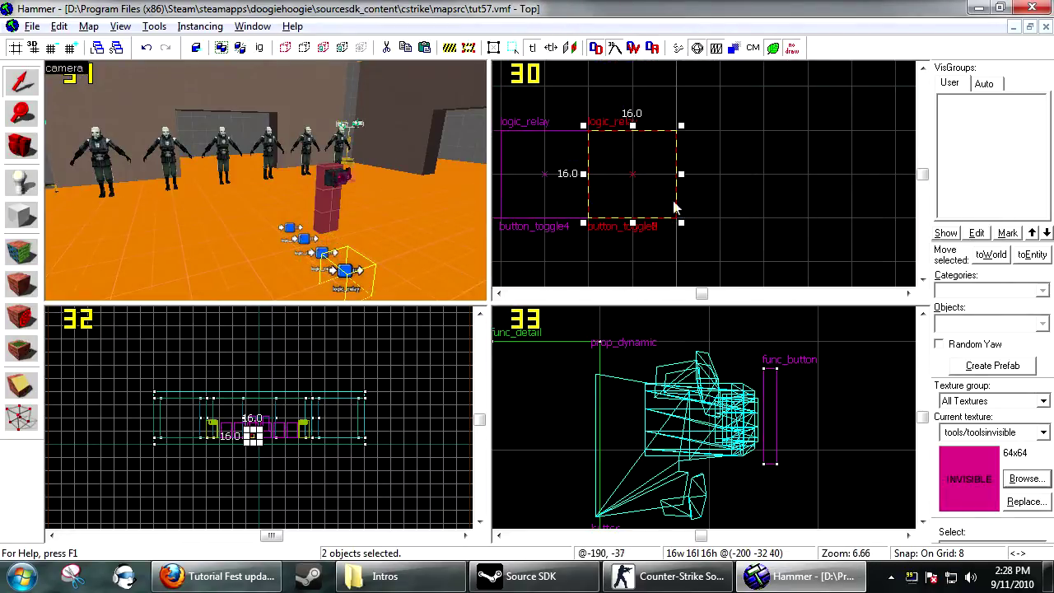
pyautogui.moveTo(674, 208)
pyautogui.keyDown('shift'); pyautogui.mouseDown()
pyautogui.moveTo(734, 186)
pyautogui.moveTo(826, 186)
pyautogui.mouseUp(); pyautogui.keyUp('shift')
# Move the button_toggle2 relay out of the row to directly below button_toggle3, centred at -232 -48 40.
pyautogui.click(367, 297)
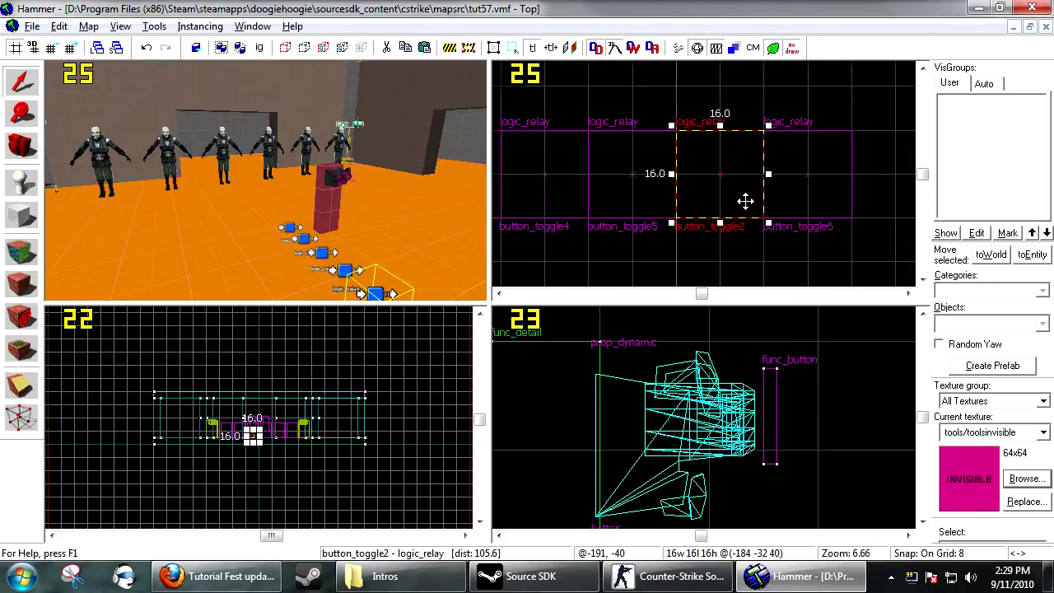
pyautogui.scroll(-4, 746, 201)
pyautogui.moveTo(741, 195); pyautogui.dragTo(634, 235)
pyautogui.scroll(3, 614, 229)
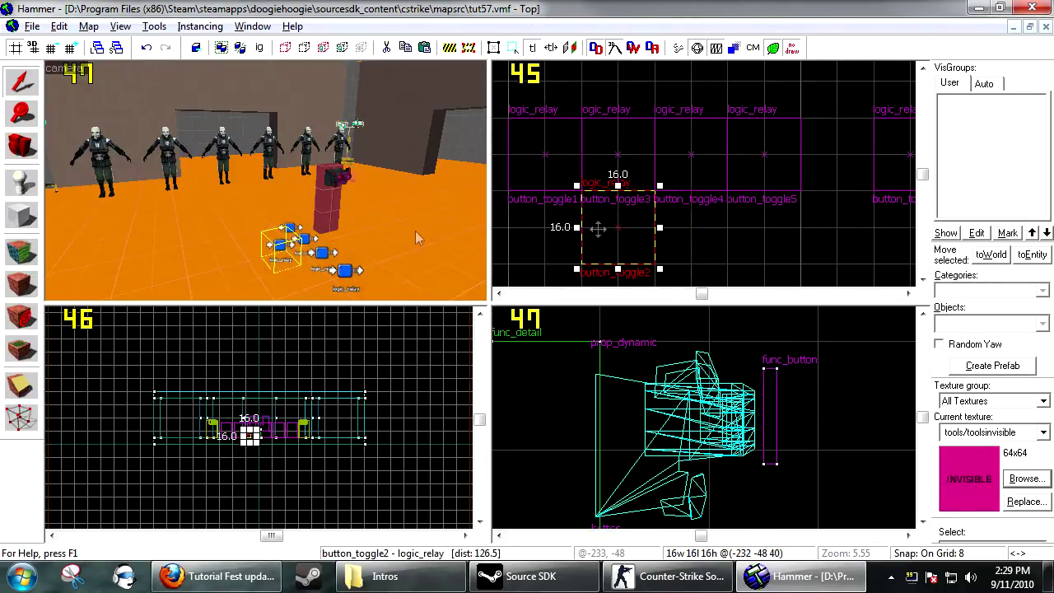
# Shift button_toggle3, button_toggle4 and button_toggle5 16 units along the row and move button_toggle2 back into the gap beside button_toggle1.
pyautogui.keyDown('ctrl'); pyautogui.click(344, 270); pyautogui.keyUp('ctrl')
pyautogui.keyDown('ctrl'); pyautogui.click(305, 236); pyautogui.keyUp('ctrl')
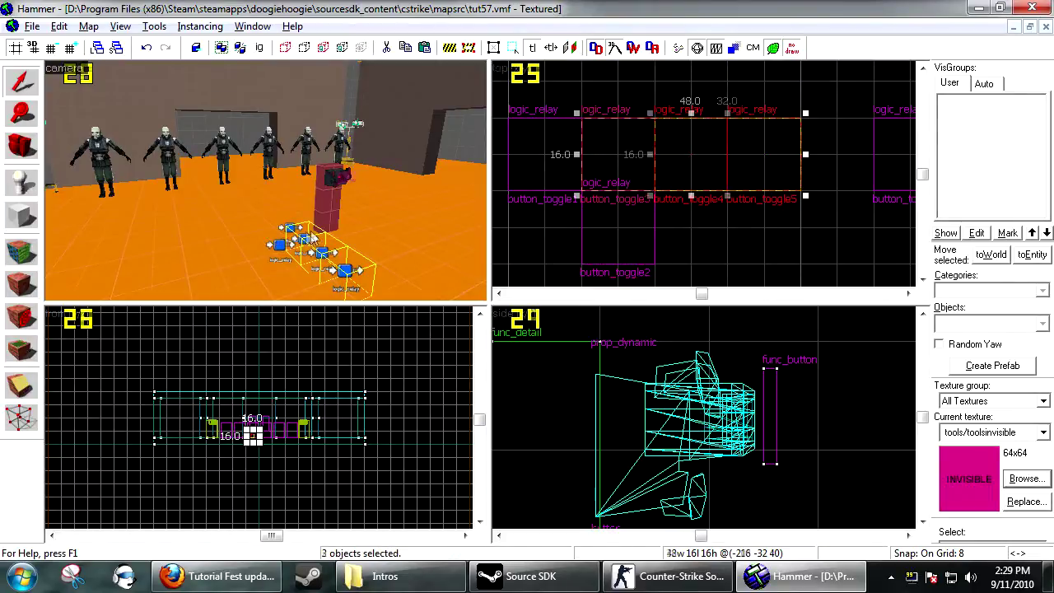
pyautogui.moveTo(762, 155); pyautogui.dragTo(828, 155)
pyautogui.click(622, 188)
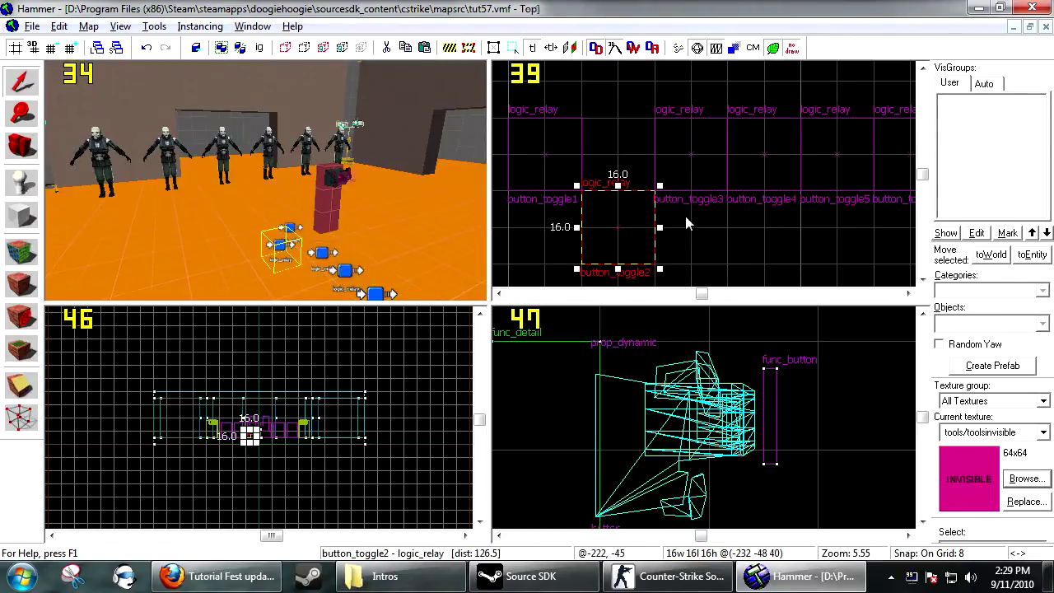
pyautogui.moveTo(635, 177); pyautogui.dragTo(636, 150)
# Select the five relays after button_toggle1 together, edit their shared Start Disabled property and apply it.
pyautogui.moveTo(317, 214); pyautogui.dragTo(317, 211)
pyautogui.keyDown('ctrl'); pyautogui.click(261, 170); pyautogui.keyUp('ctrl')
pyautogui.keyDown('ctrl'); pyautogui.click(283, 172); pyautogui.keyUp('ctrl')
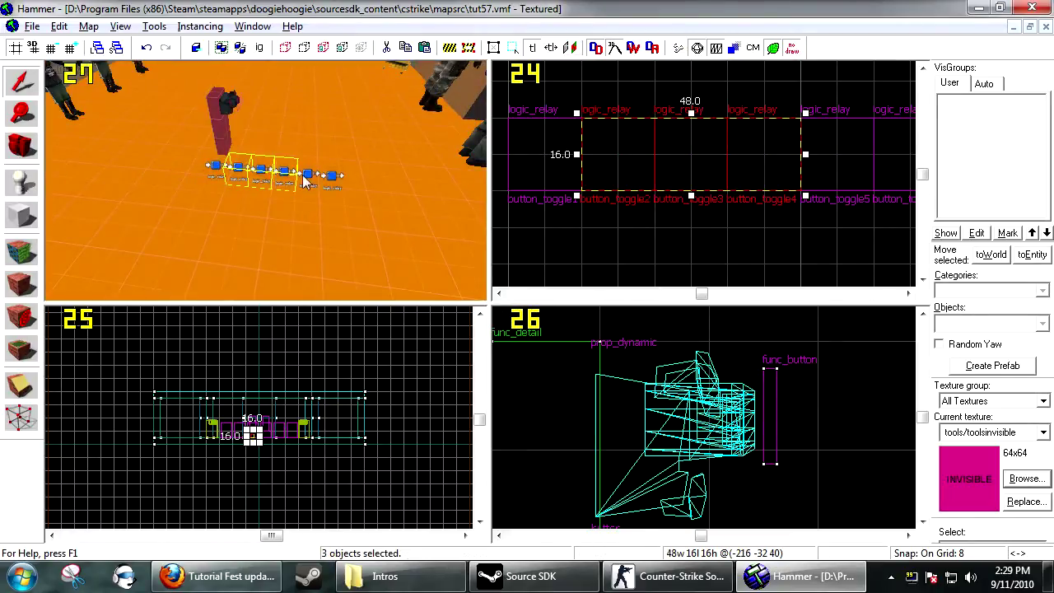
pyautogui.keyDown('ctrl'); pyautogui.click(307, 174); pyautogui.keyUp('ctrl')
pyautogui.keyDown('ctrl'); pyautogui.click(332, 176); pyautogui.keyUp('ctrl')
pyautogui.scroll(2, 184, 169)
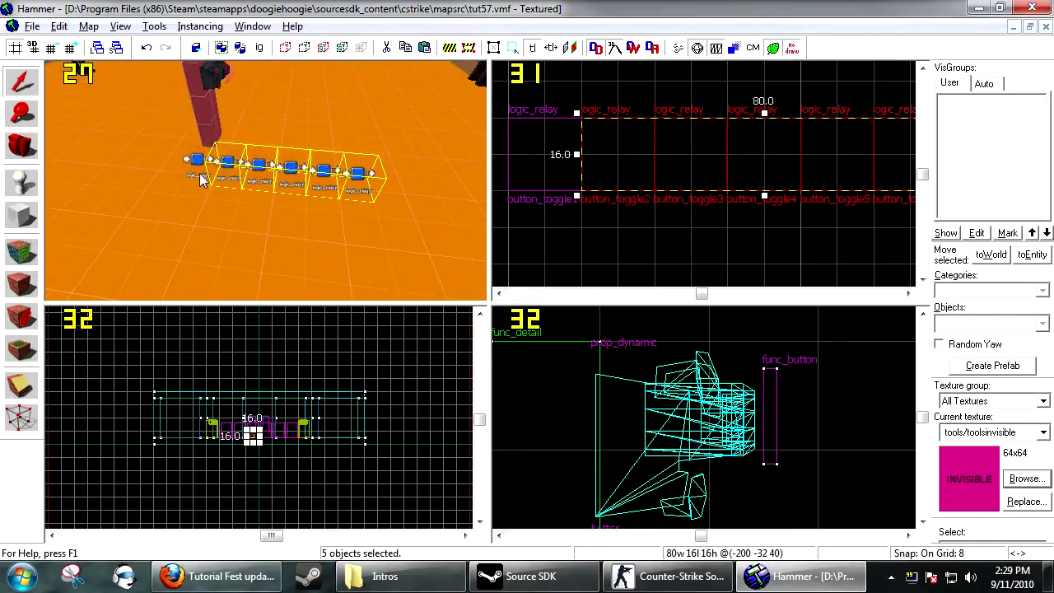
pyautogui.hotkey('alt', 'Return')
pyautogui.click(399, 128)
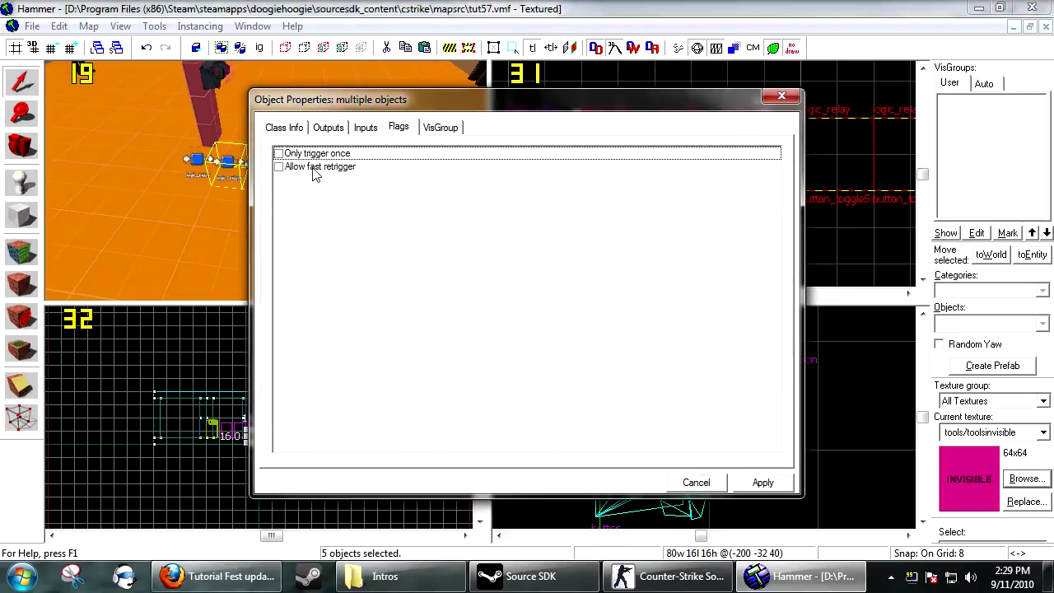
pyautogui.click(288, 128)
pyautogui.click(302, 235)
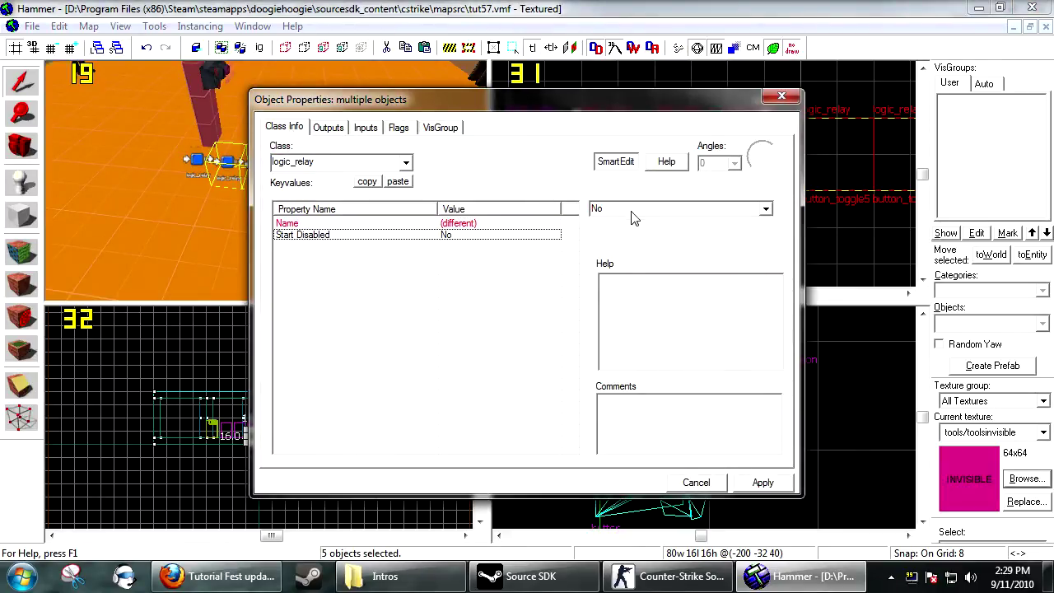
pyautogui.click(761, 483)
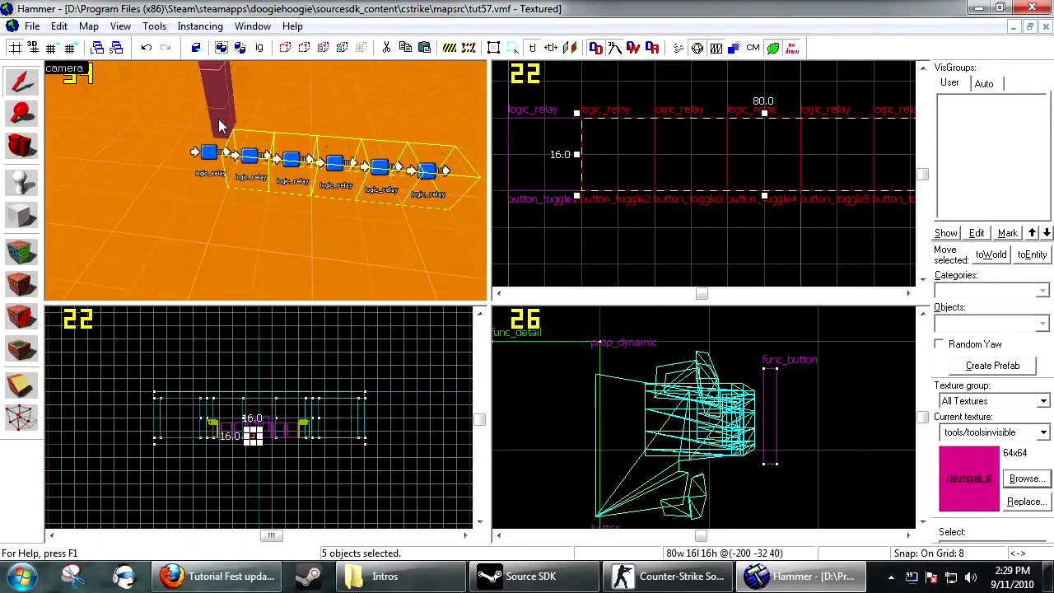
# Add an OnPressed output to the func_button that sends Trigger to button_toggle1.
pyautogui.doubleClick(257, 139)
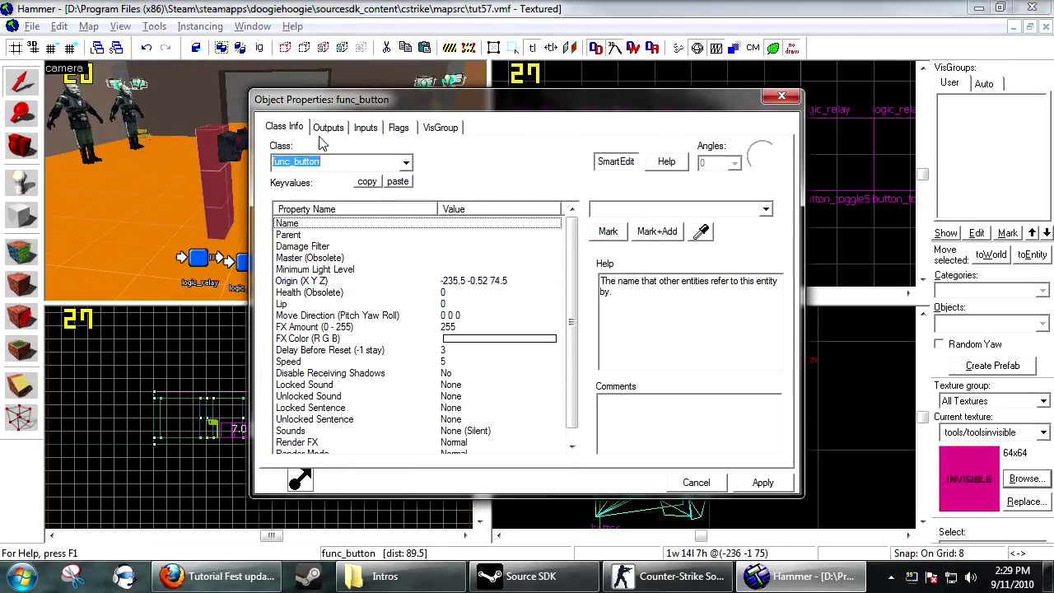
pyautogui.click(327, 128)
pyautogui.click(363, 447)
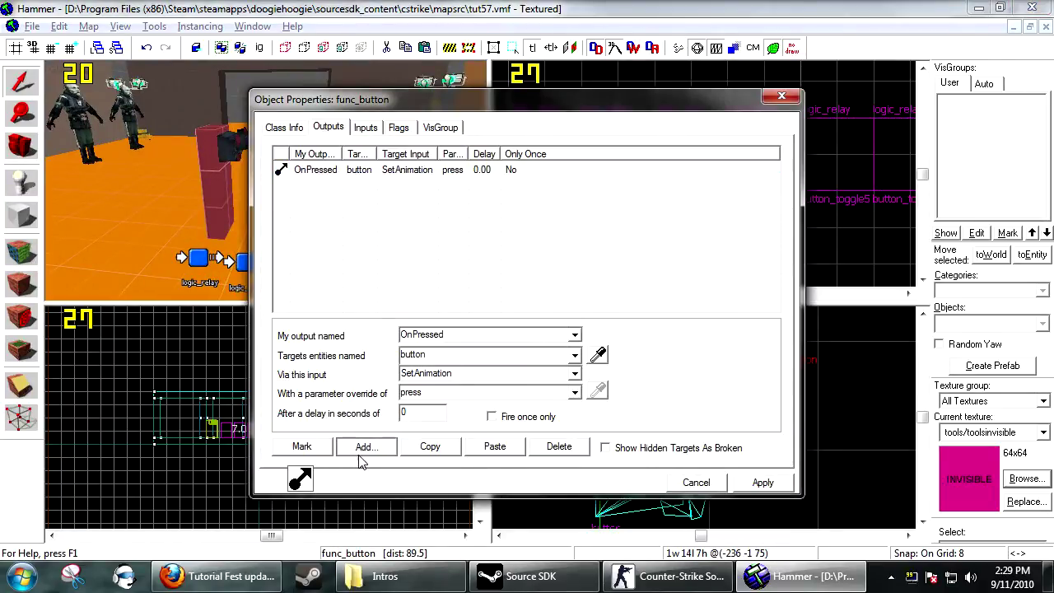
pyautogui.click(574, 335)
pyautogui.click(509, 391)
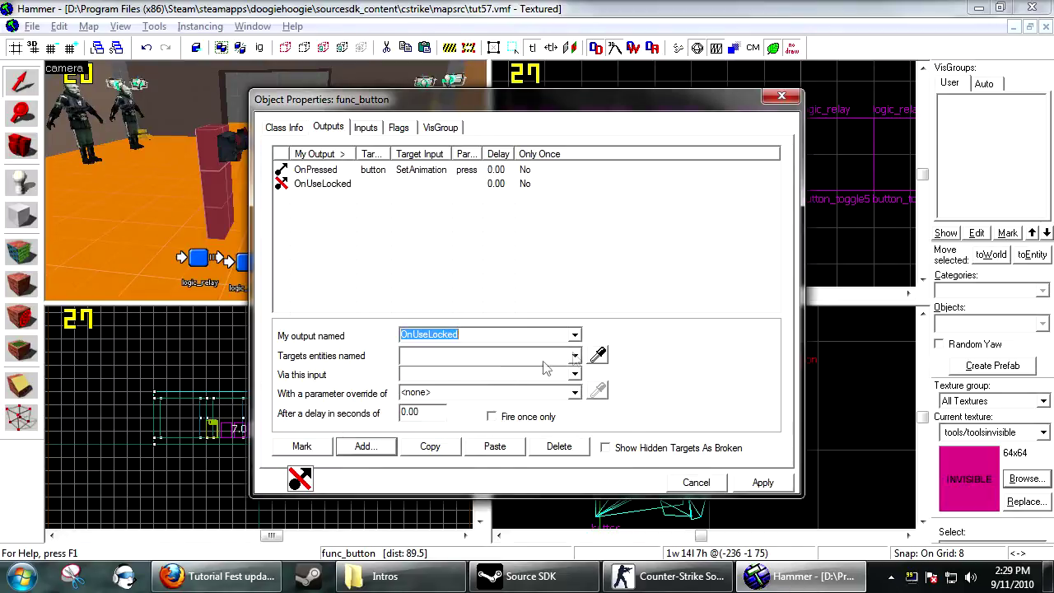
pyautogui.scroll(1, 580, 359)
pyautogui.click(597, 355)
pyautogui.click(196, 258)
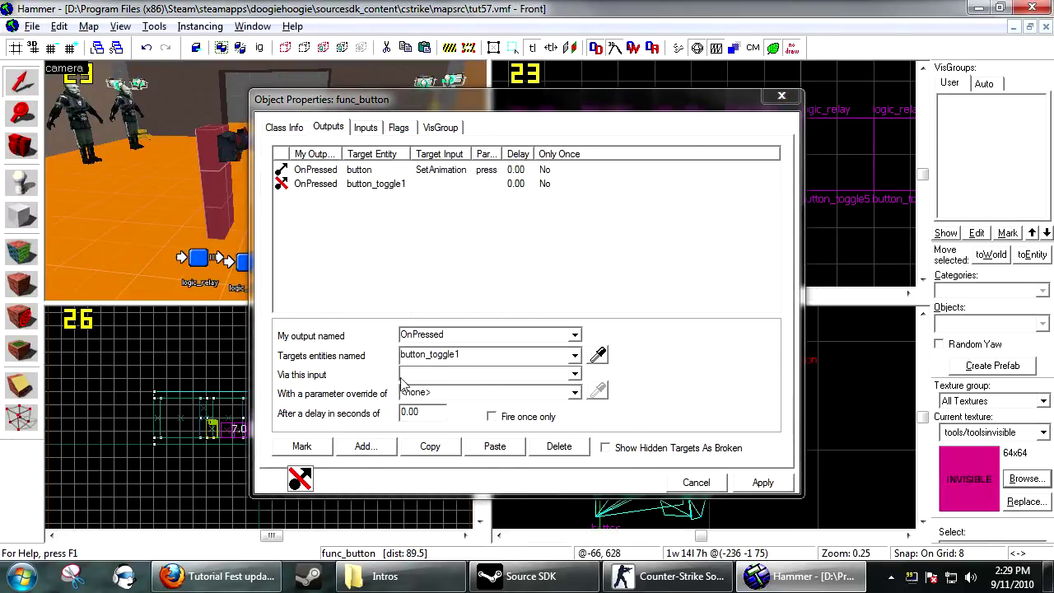
pyautogui.click(429, 377)
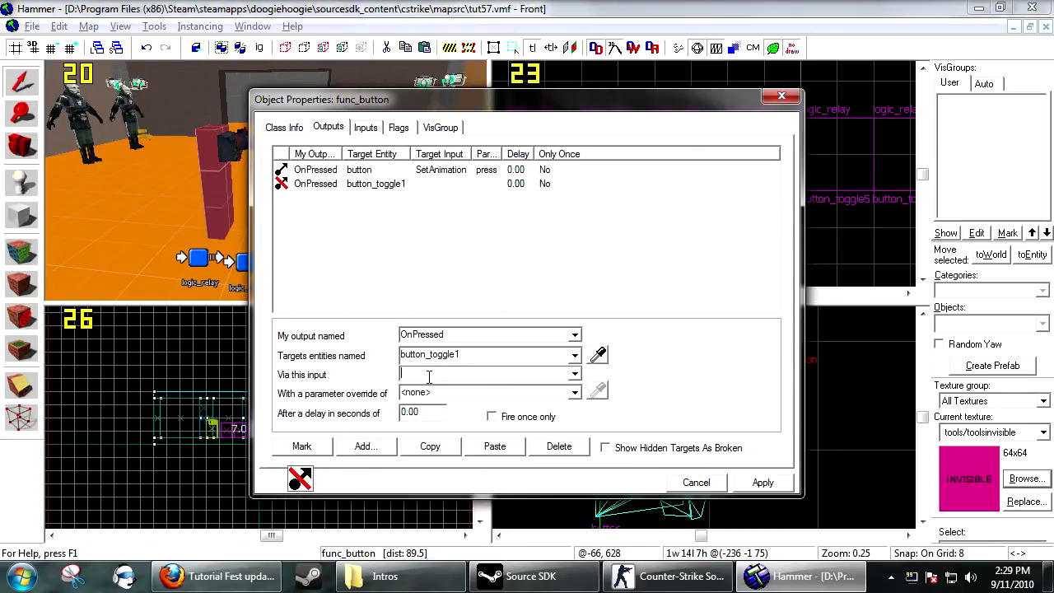
pyautogui.click(428, 377)
pyautogui.write('Trigger')
# Duplicate the func_button's OnPressed Trigger output twice and retarget the copies to button_toggle2 and button_toggle3.
pyautogui.click(442, 451)
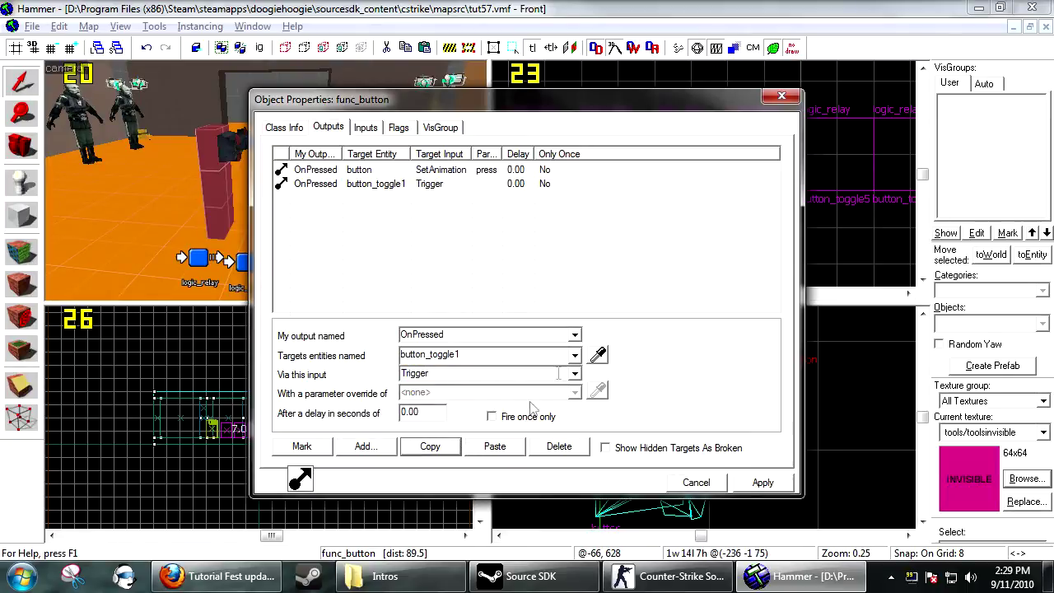
pyautogui.click(431, 185)
pyautogui.click(445, 439)
pyautogui.click(503, 453)
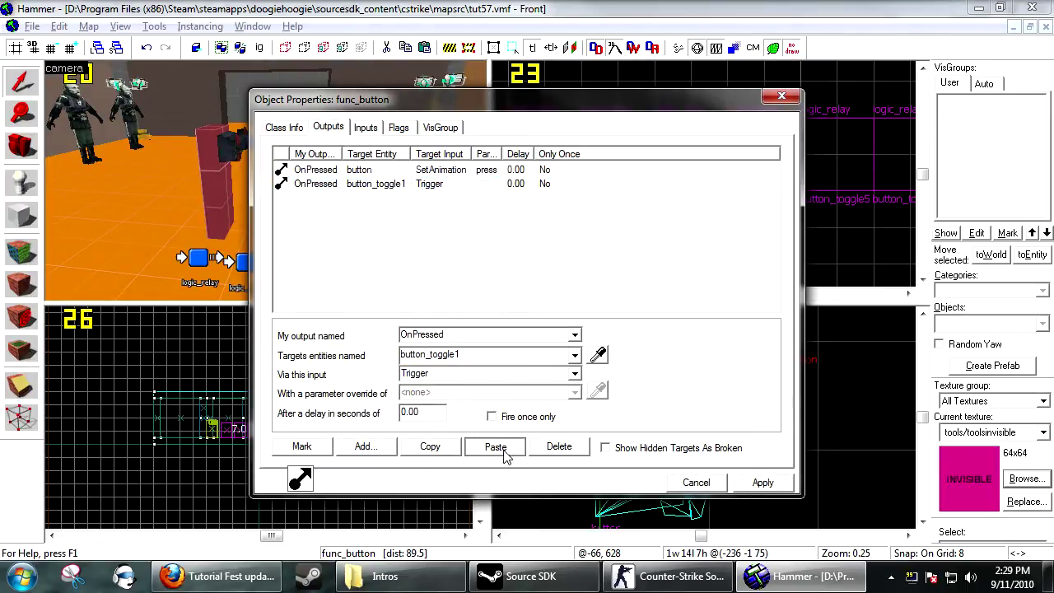
pyautogui.click(574, 356)
pyautogui.scroll(-1, 574, 356)
pyautogui.click(445, 446)
pyautogui.click(490, 446)
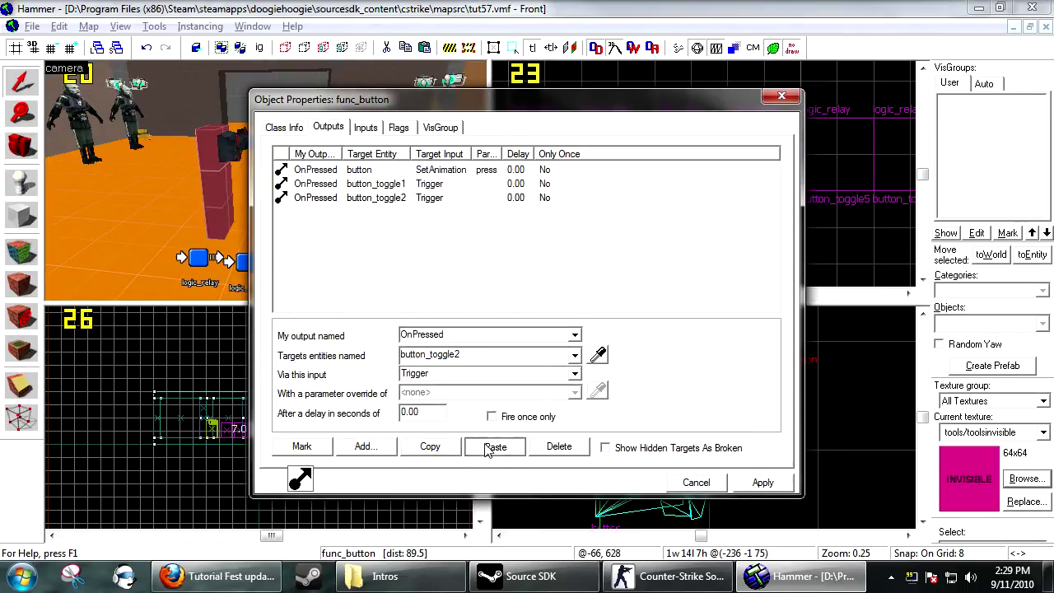
pyautogui.click(574, 357)
pyautogui.click(574, 356)
pyautogui.scroll(-1, 575, 357)
# Paste three more OnPressed Trigger outputs targeting button_toggle4, button_toggle5 and the last relay in the row, and apply them.
pyautogui.click(495, 447)
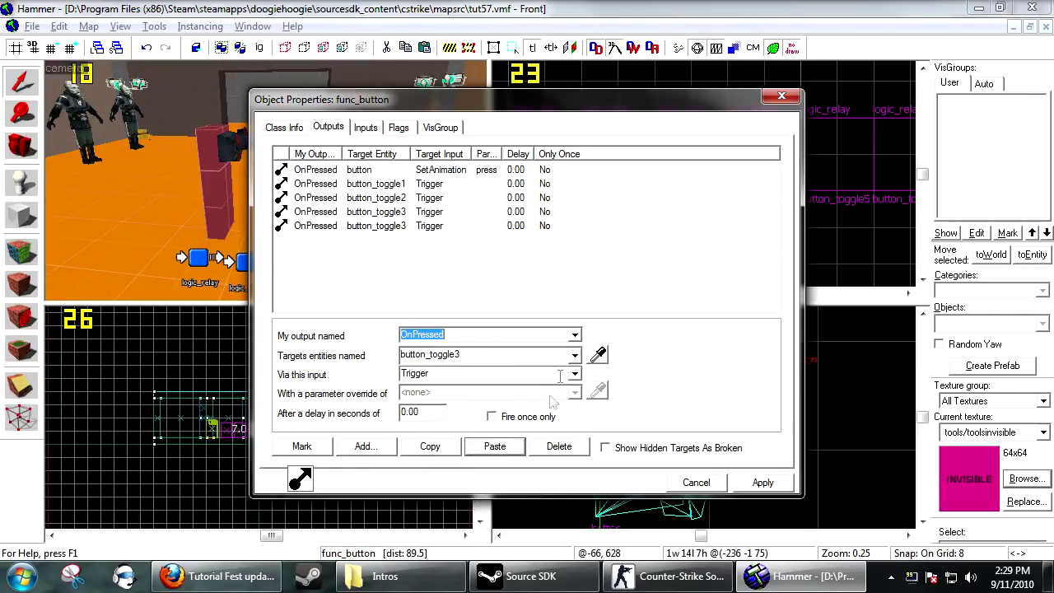
pyautogui.click(575, 356)
pyautogui.click(432, 383)
pyautogui.click(490, 446)
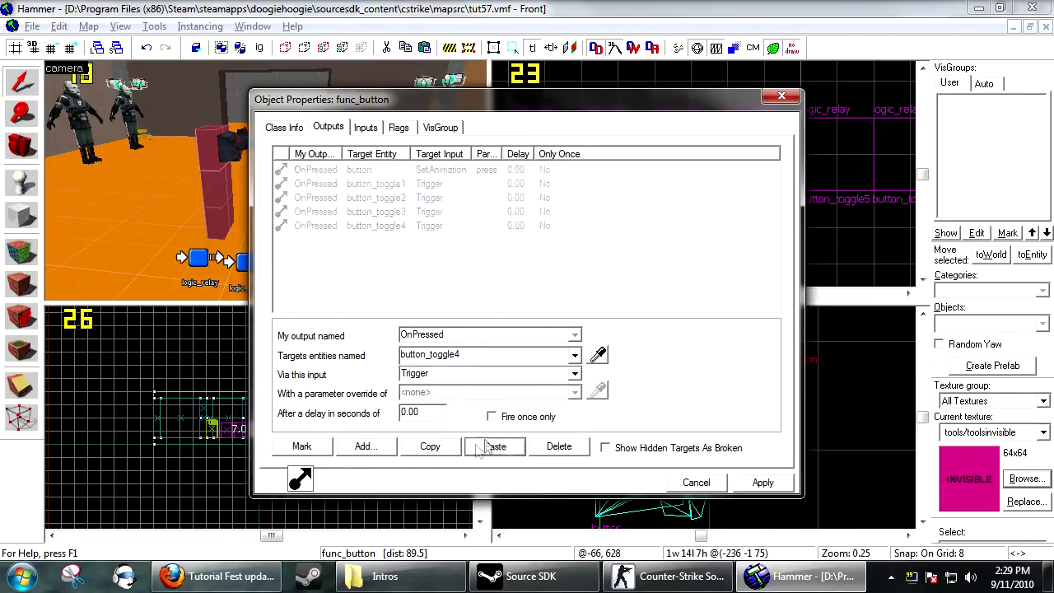
pyautogui.click(574, 356)
pyautogui.click(559, 373)
pyautogui.click(495, 447)
pyautogui.click(575, 356)
pyautogui.click(432, 377)
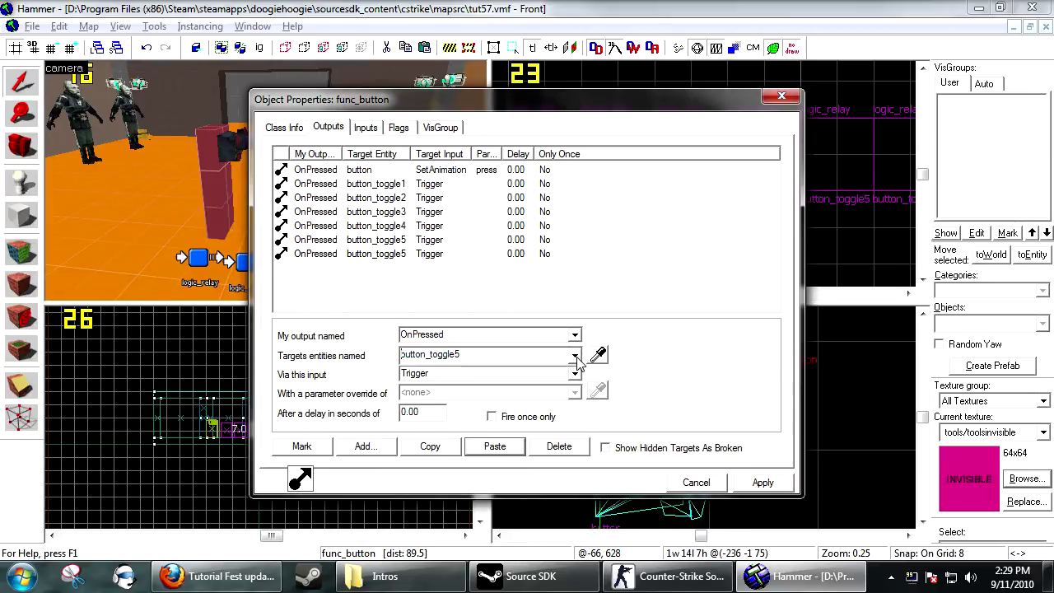
pyautogui.click(763, 484)
# Open the outputs of button_toggle1 and move its properties dialog aside so all six relays stay reachable in the 3D view.
pyautogui.doubleClick(193, 262)
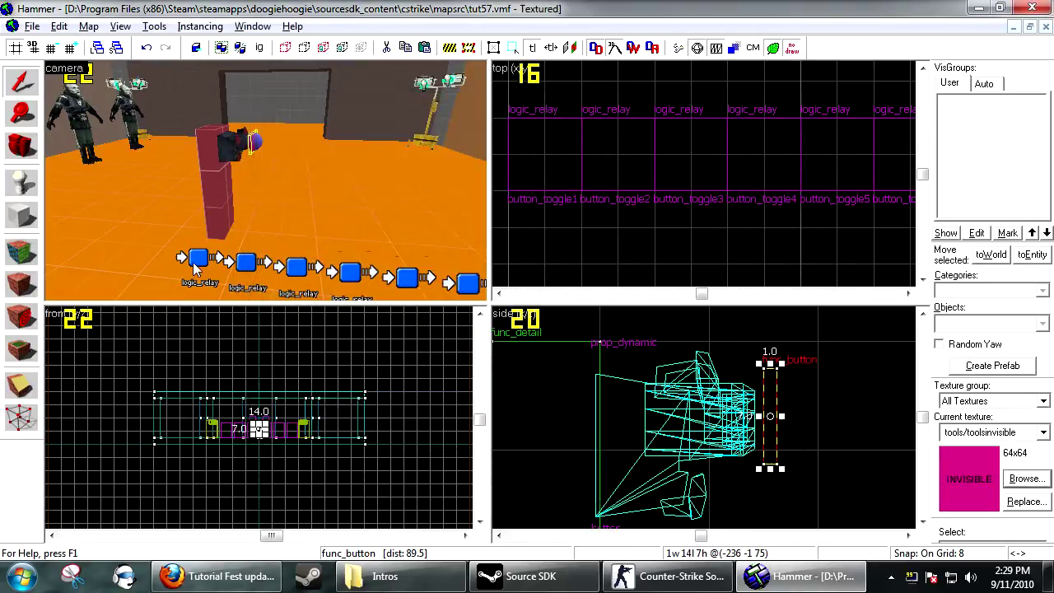
pyautogui.click(333, 132)
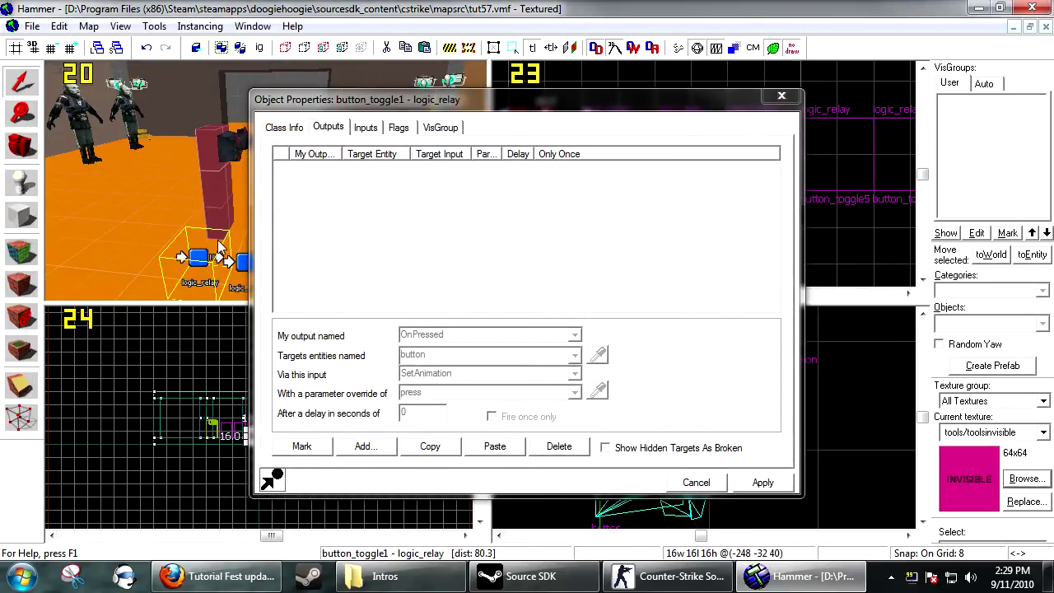
pyautogui.press('z')
pyautogui.press('z')
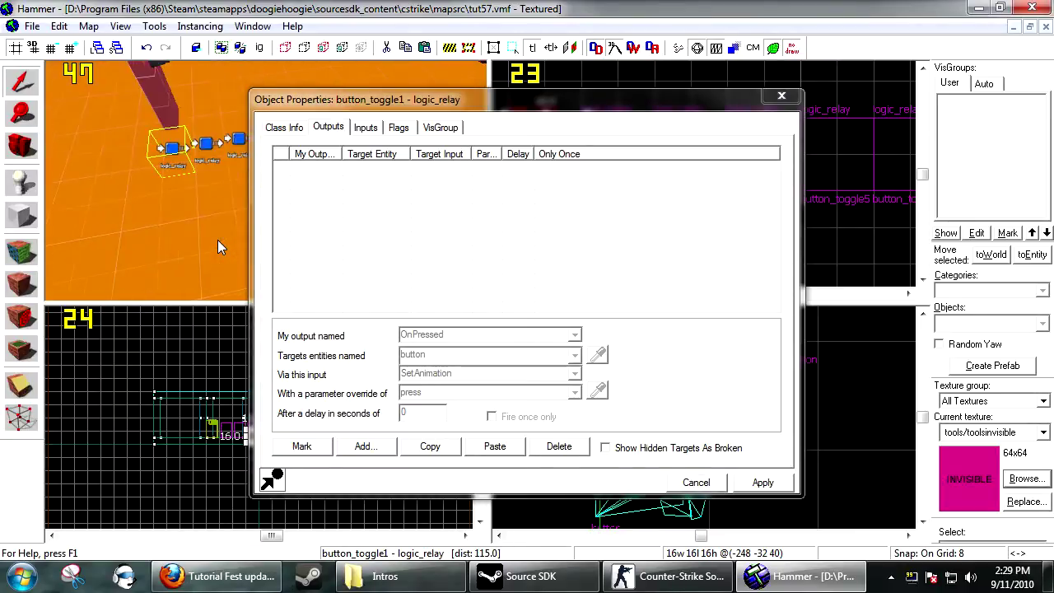
pyautogui.press('z')
pyautogui.moveTo(350, 99); pyautogui.dragTo(572, 81)
pyautogui.press('z')
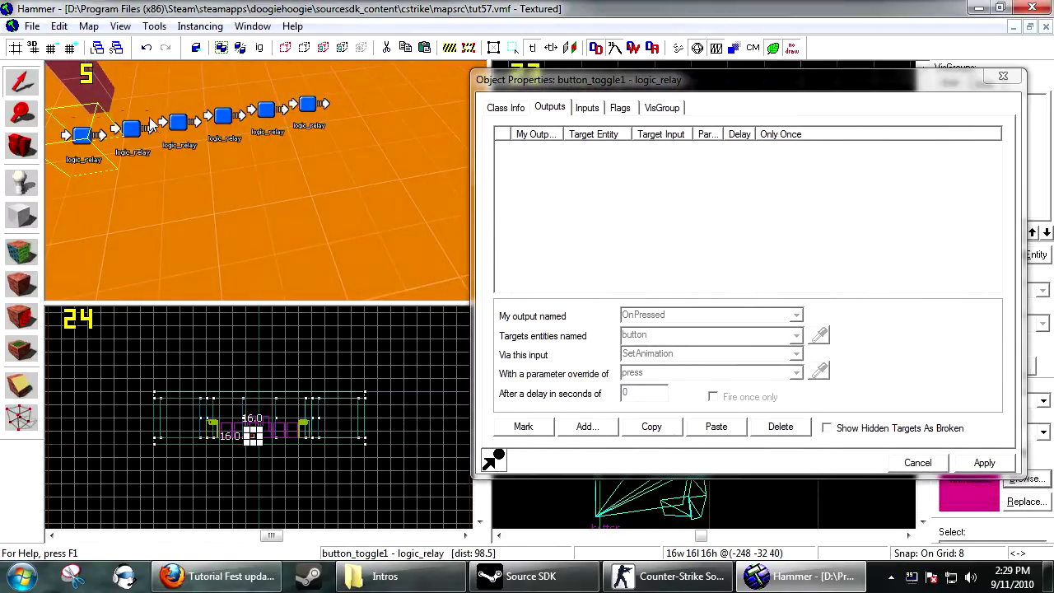
pyautogui.press('z')
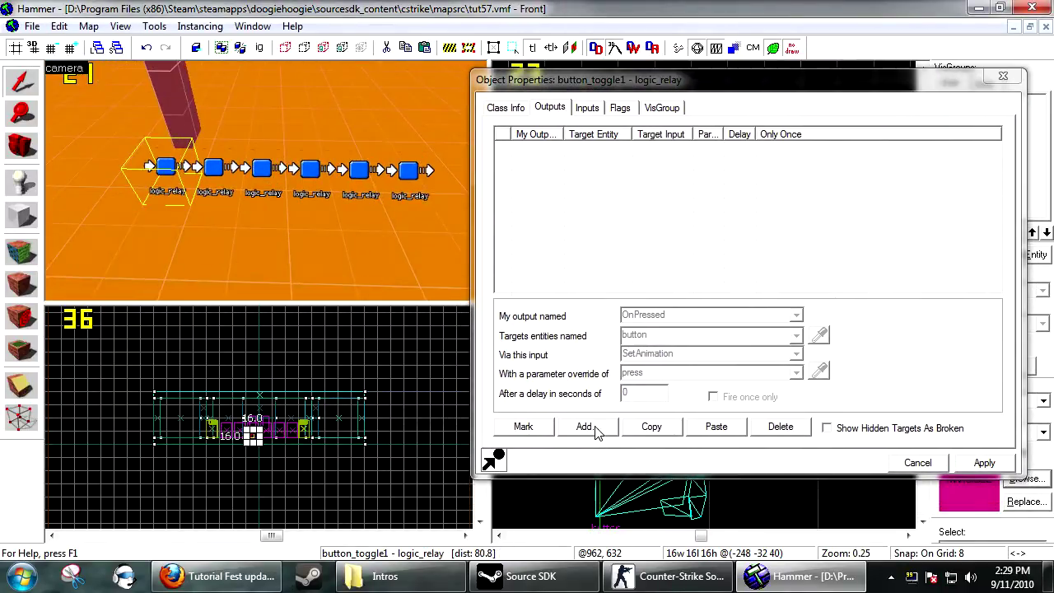
# Add an OnTrigger output to button_toggle1 that sends Disable to button_toggle1 itself.
pyautogui.click(597, 426)
pyautogui.click(796, 316)
pyautogui.click(737, 338)
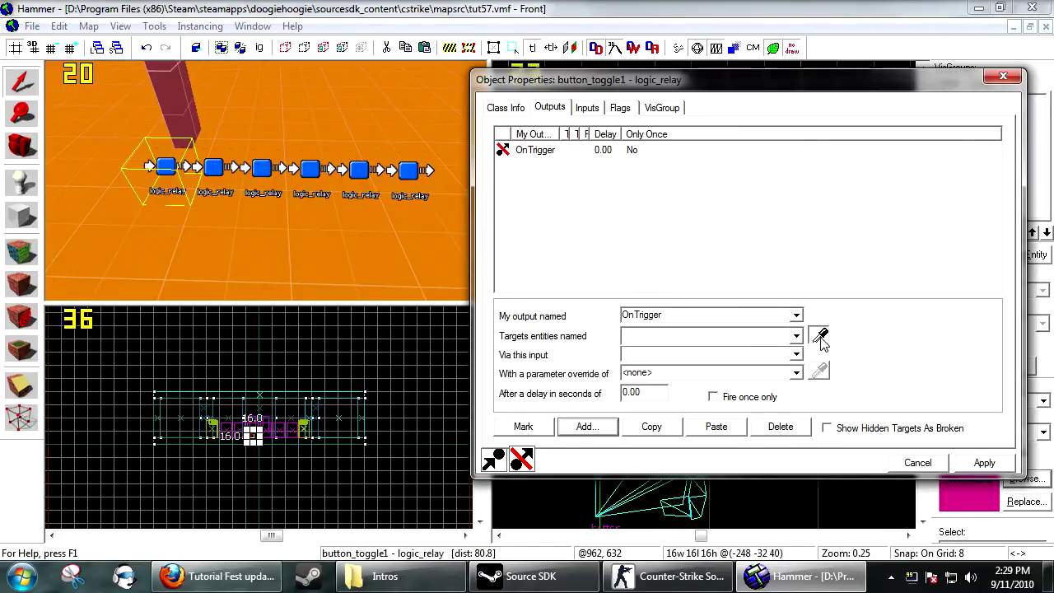
pyautogui.click(820, 336)
pyautogui.click(177, 165)
pyautogui.click(675, 355)
pyautogui.write('Disable')
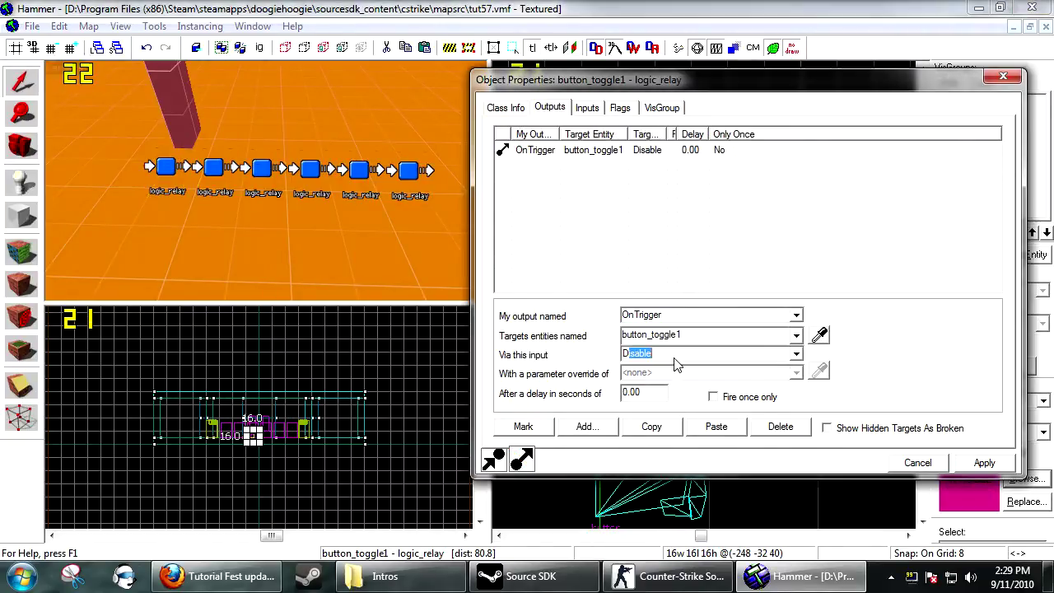
# Duplicate the OnTrigger output of button_toggle1, retargeting the copy to button_toggle2 with the Enable input.
pyautogui.click(651, 427)
pyautogui.click(716, 426)
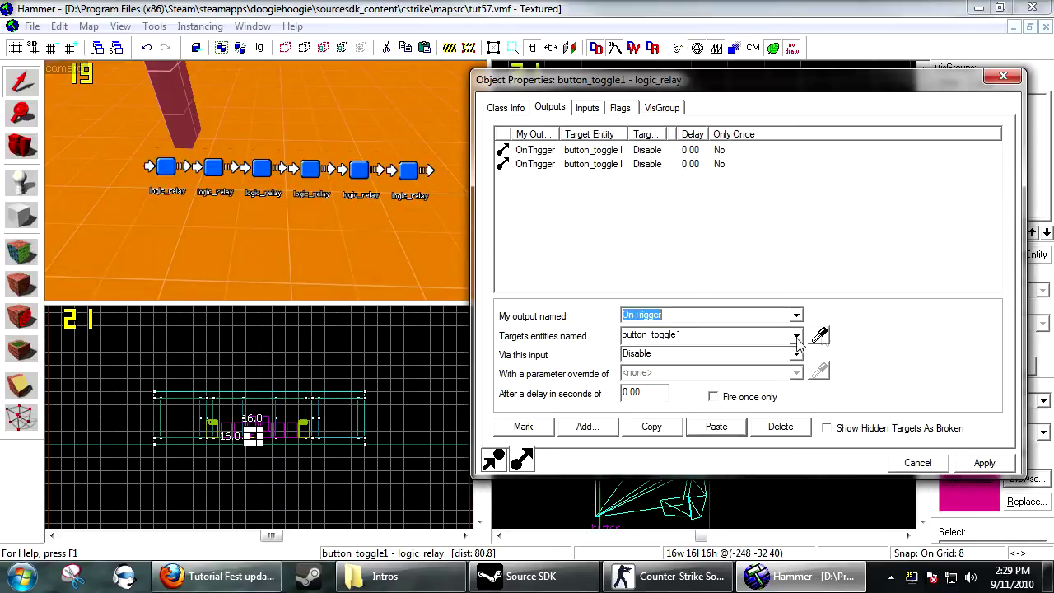
pyautogui.click(818, 334)
pyautogui.click(215, 167)
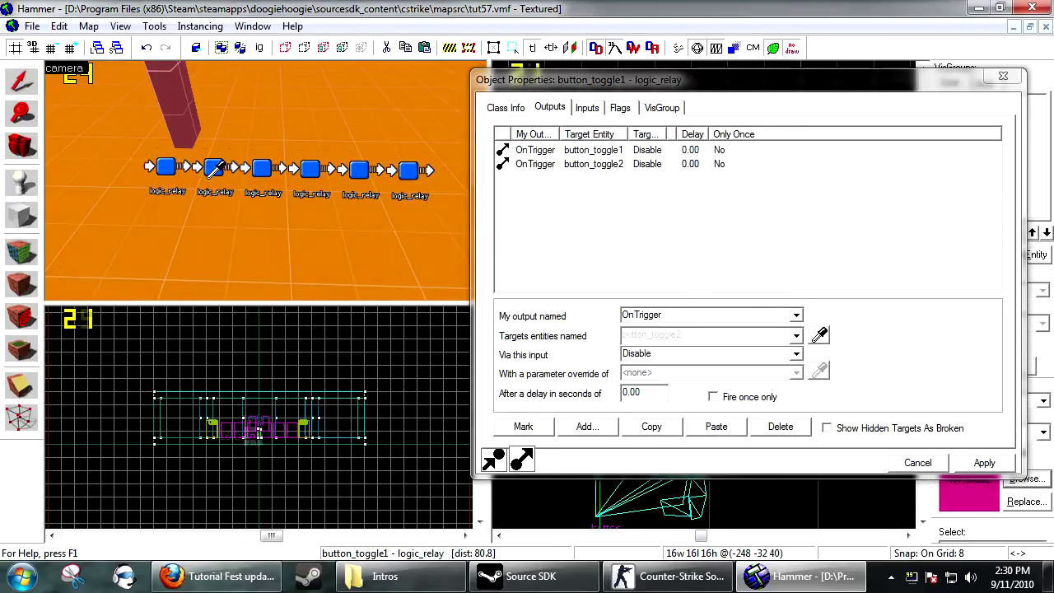
pyautogui.click(680, 357)
pyautogui.write('Ed')
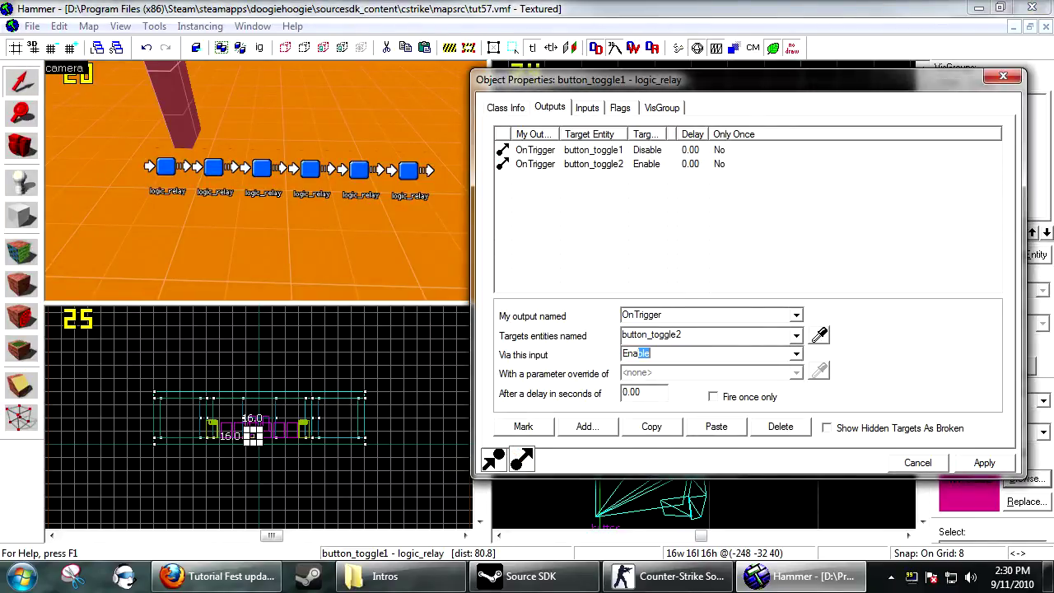
# Copy both outputs from button_toggle1 into button_toggle2, retargeting Enable to button_toggle3 and Disable to button_toggle2.
pyautogui.moveTo(690, 204); pyautogui.dragTo(608, 159)
pyautogui.click(669, 423)
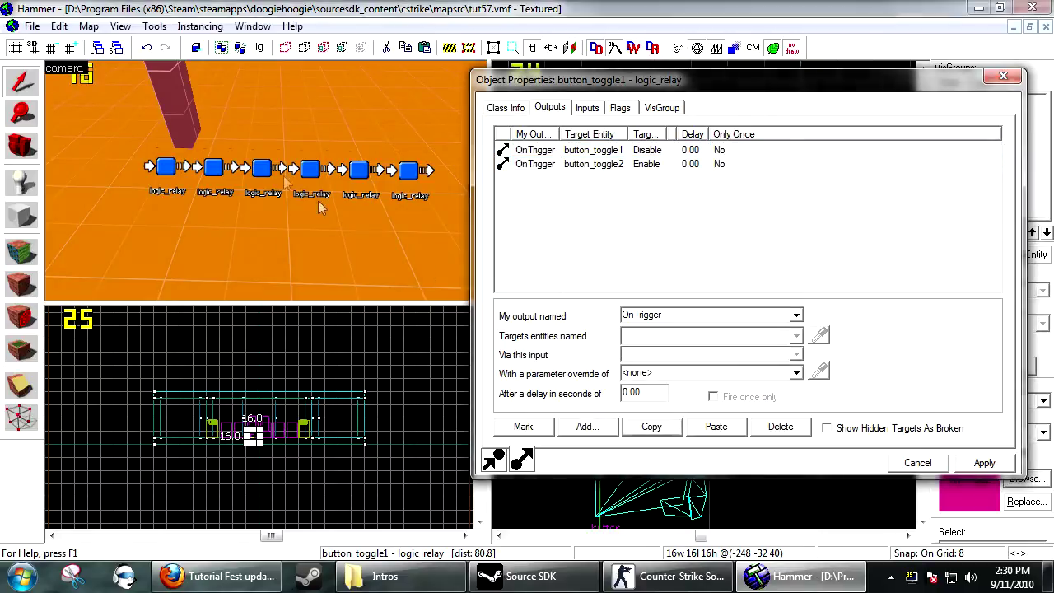
pyautogui.click(213, 168)
pyautogui.click(713, 427)
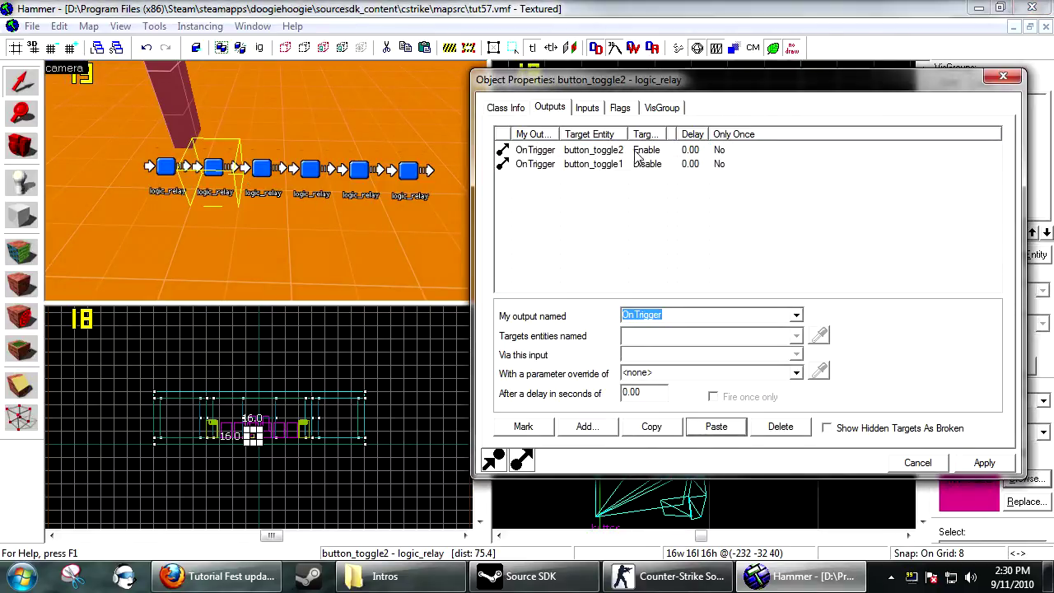
pyautogui.click(639, 149)
pyautogui.click(796, 335)
pyautogui.click(651, 364)
pyautogui.click(606, 163)
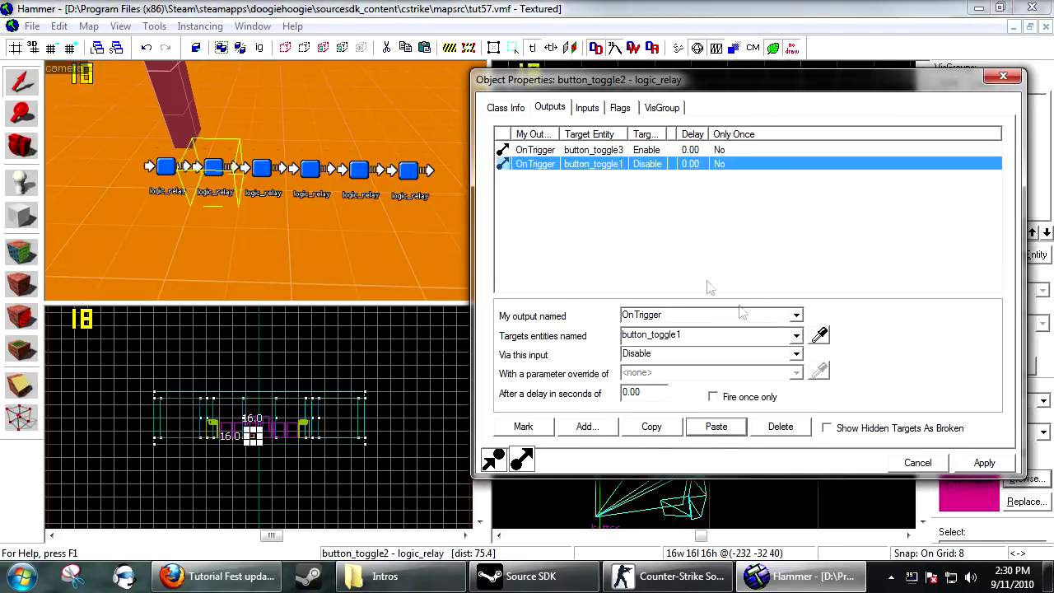
pyautogui.click(797, 336)
pyautogui.click(651, 355)
# Paste the copied output pair into button_toggle3, retargeting Enable to button_toggle4 and Disable to button_toggle3.
pyautogui.click(262, 169)
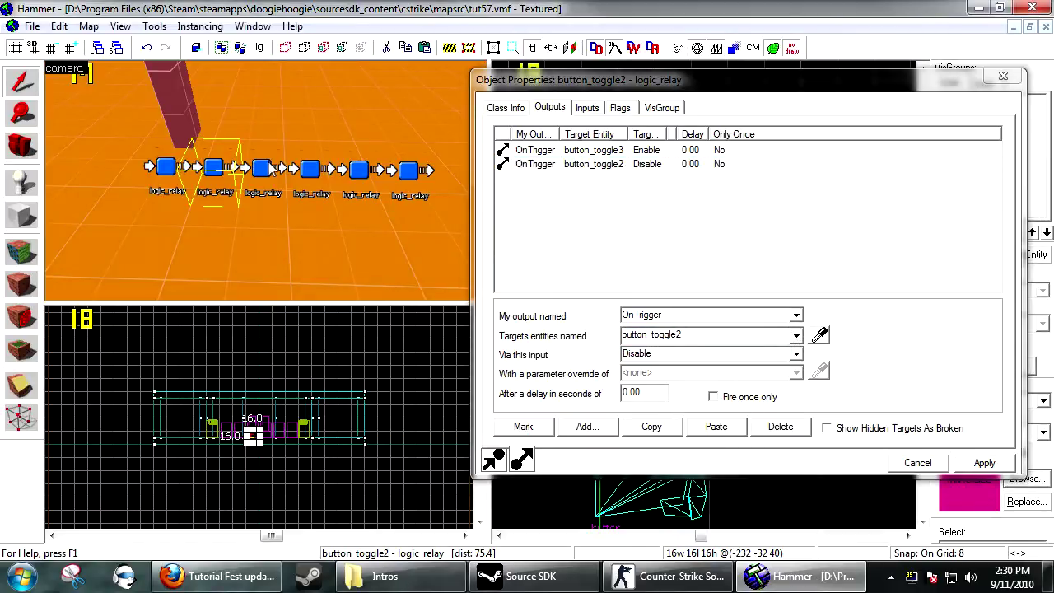
pyautogui.click(715, 424)
pyautogui.click(677, 149)
pyautogui.click(798, 337)
pyautogui.scroll(-2, 799, 338)
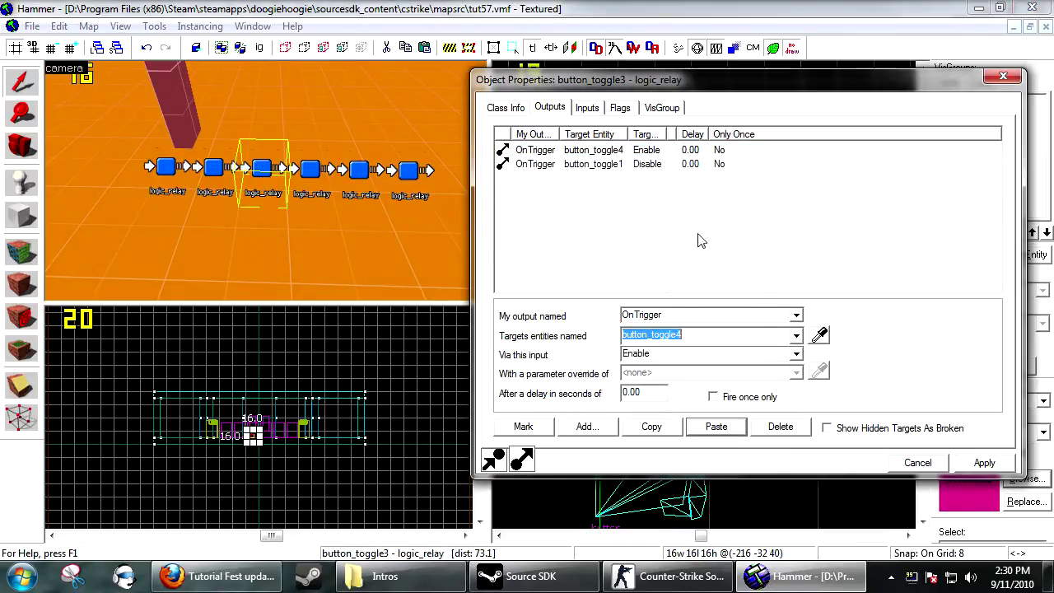
pyautogui.click(639, 164)
pyautogui.click(796, 340)
pyautogui.scroll(-2, 796, 341)
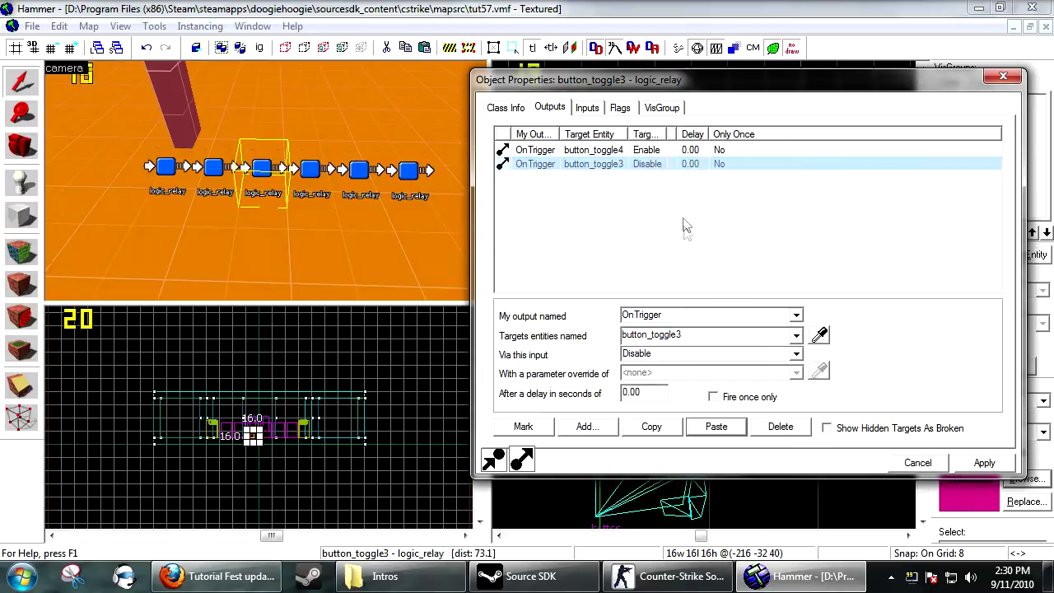
# Copy both outputs from button_toggle3 into button_toggle4, retargeting Disable to button_toggle4 and Enable to button_toggle5.
pyautogui.moveTo(683, 220); pyautogui.dragTo(632, 152)
pyautogui.click(669, 429)
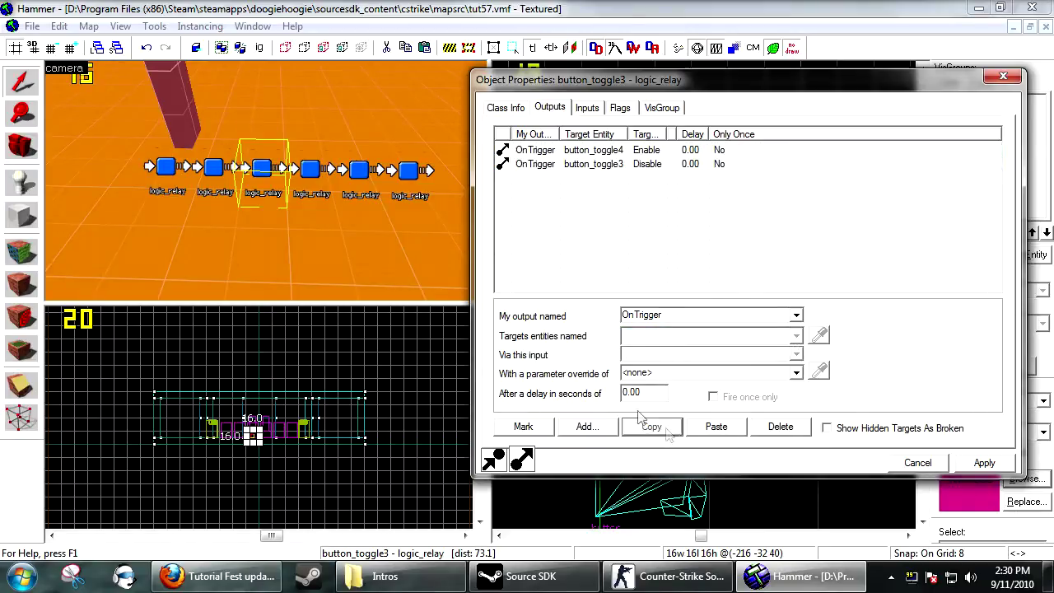
pyautogui.click(715, 427)
pyautogui.click(654, 151)
pyautogui.click(796, 336)
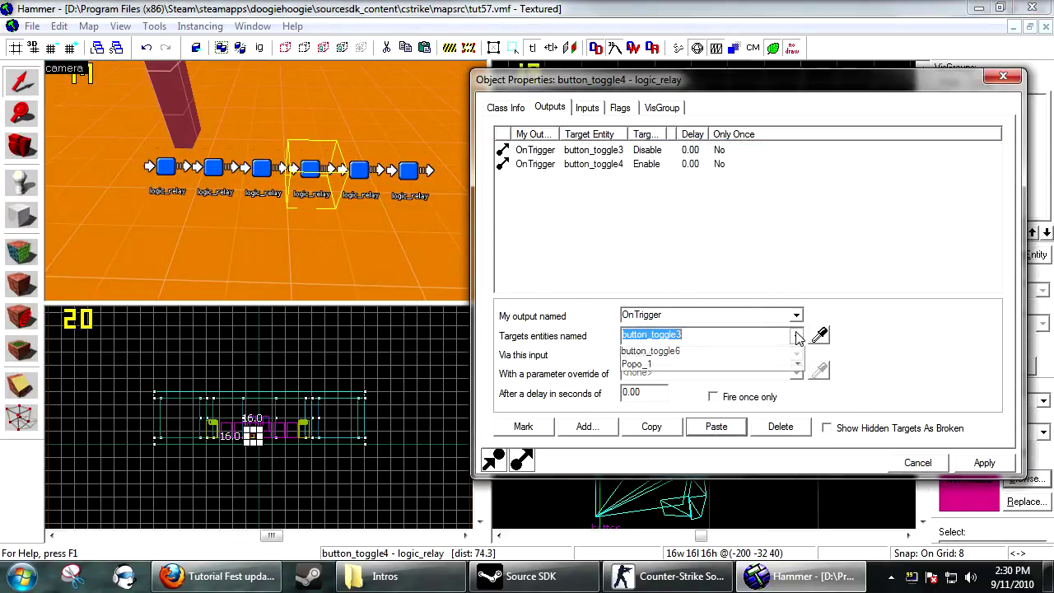
pyautogui.click(661, 165)
pyautogui.click(798, 335)
pyautogui.click(798, 335)
pyautogui.scroll(-1, 798, 336)
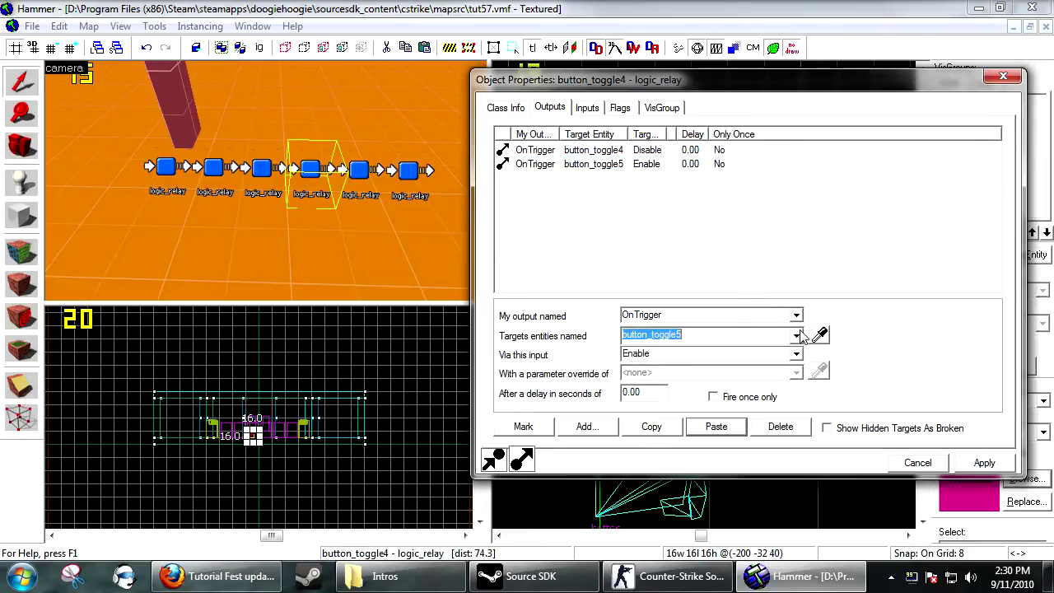
# Copy the output pair from button_toggle4 into button_toggle5, retargeting Enable to button_toggle6 and Disable to button_toggle5.
pyautogui.click(642, 175)
pyautogui.moveTo(641, 177); pyautogui.dragTo(631, 149)
pyautogui.click(657, 430)
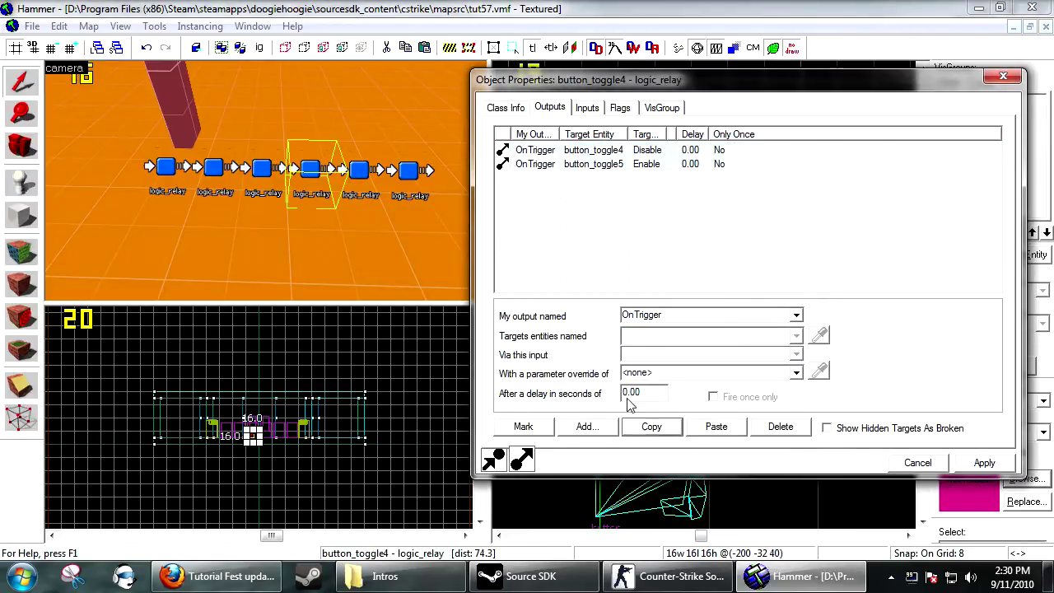
pyautogui.click(364, 170)
pyautogui.click(716, 427)
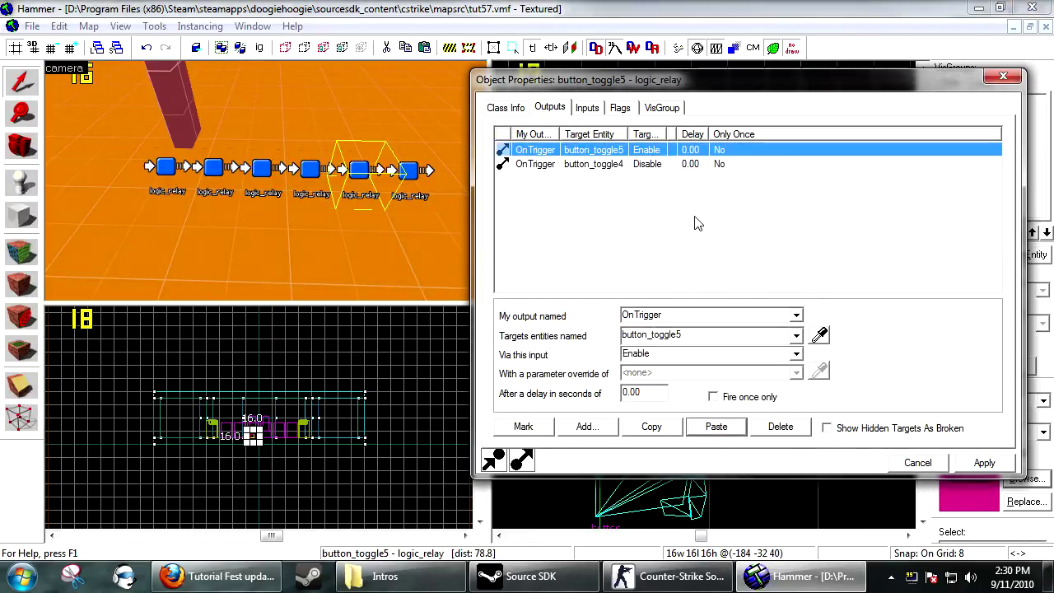
pyautogui.doubleClick(801, 336)
pyautogui.scroll(-1, 801, 336)
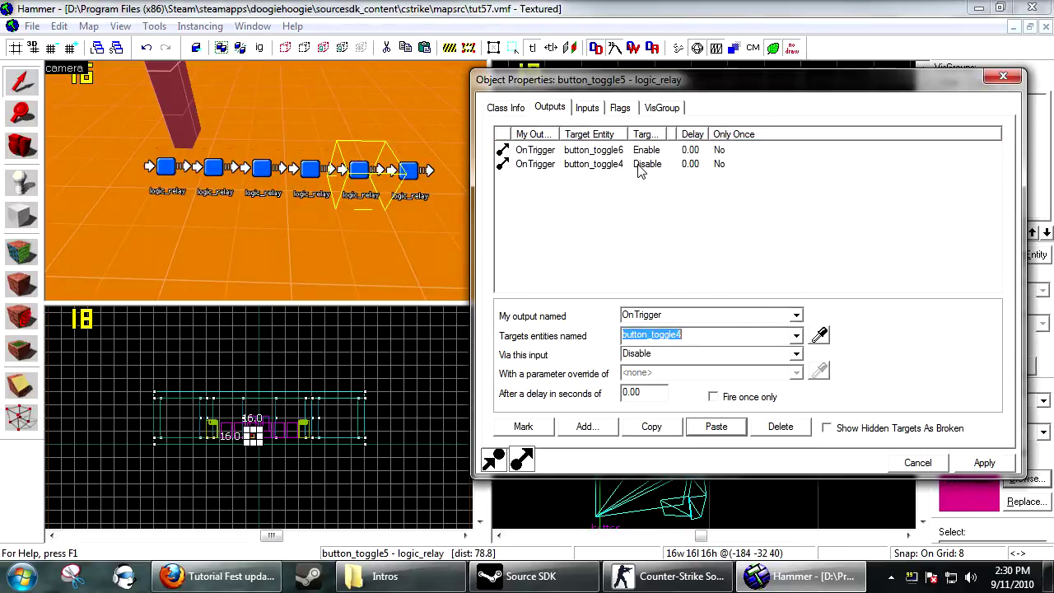
pyautogui.click(639, 164)
pyautogui.click(797, 336)
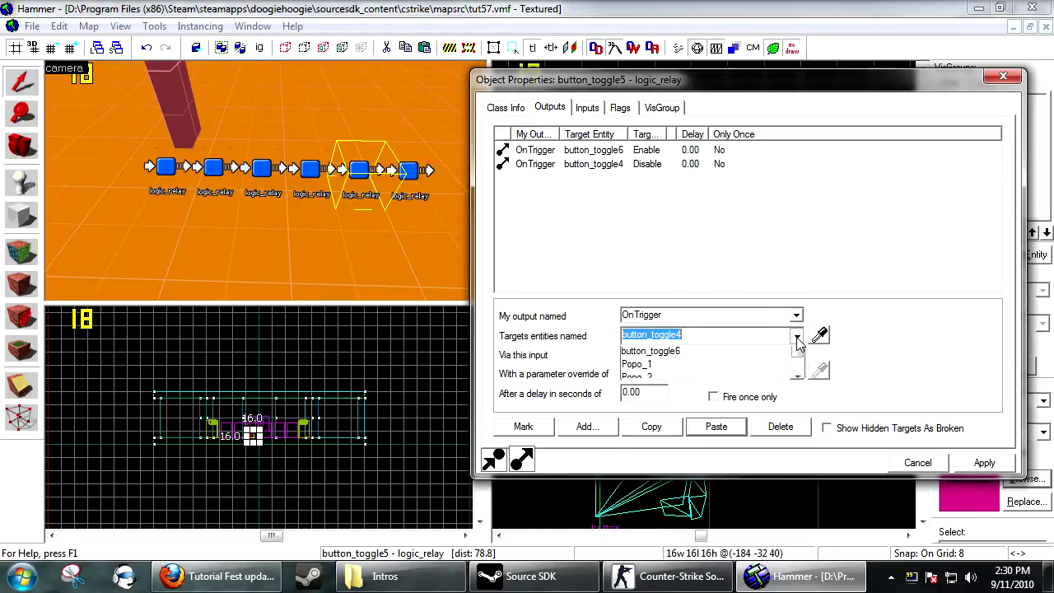
# Paste the copied output pair into button_toggle6 and retarget its Disable output to button_toggle6.
pyautogui.click(412, 180)
pyautogui.click(719, 427)
pyautogui.click(659, 150)
pyautogui.click(692, 164)
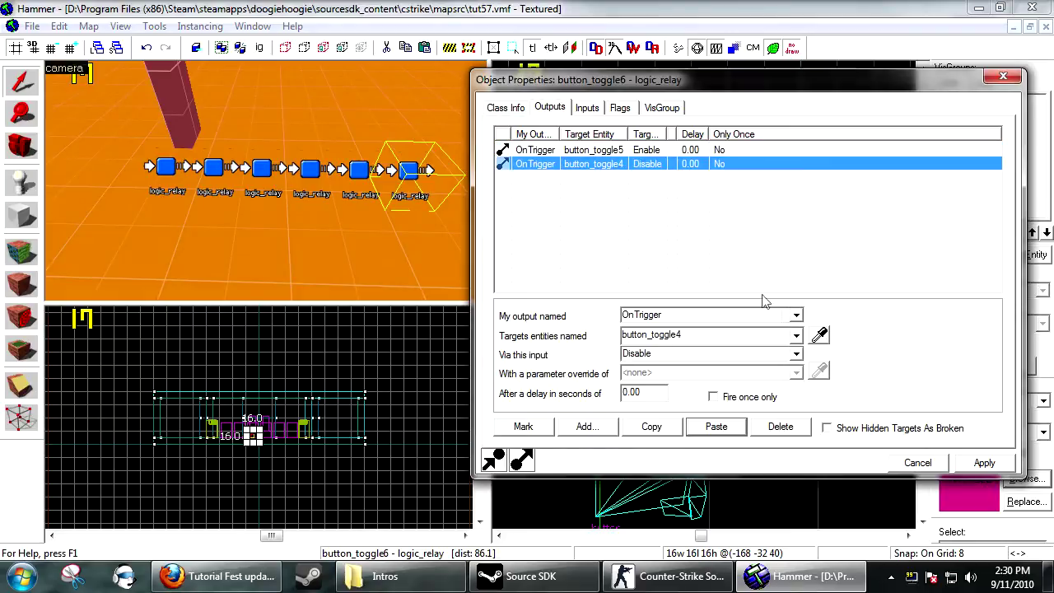
pyautogui.click(797, 336)
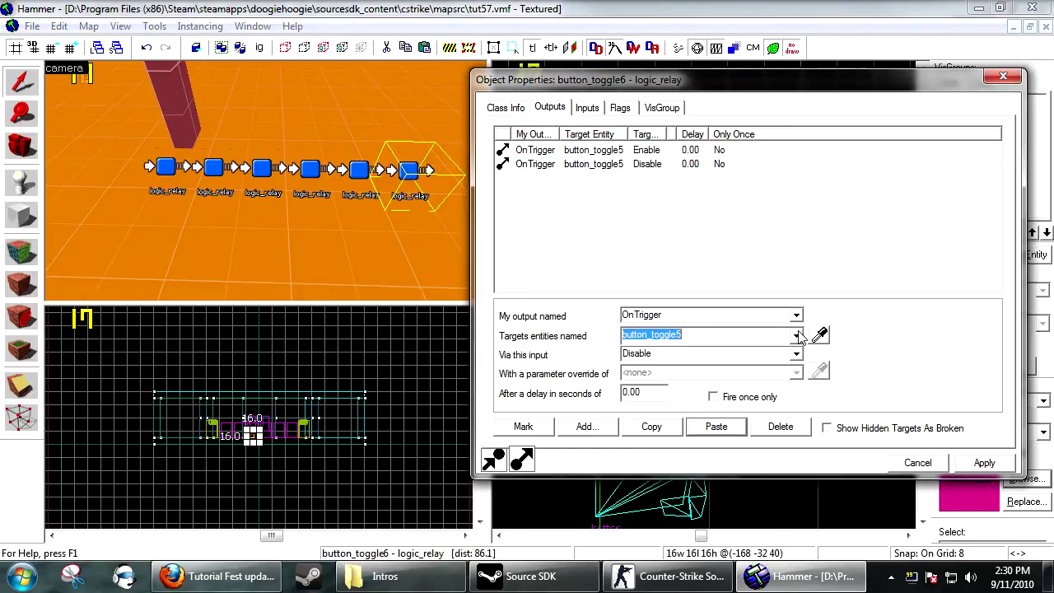
pyautogui.click(819, 335)
pyautogui.click(413, 172)
# Retarget the Enable output of button_toggle6 to button_toggle1, then apply and close the object properties.
pyautogui.click(639, 153)
pyautogui.click(795, 337)
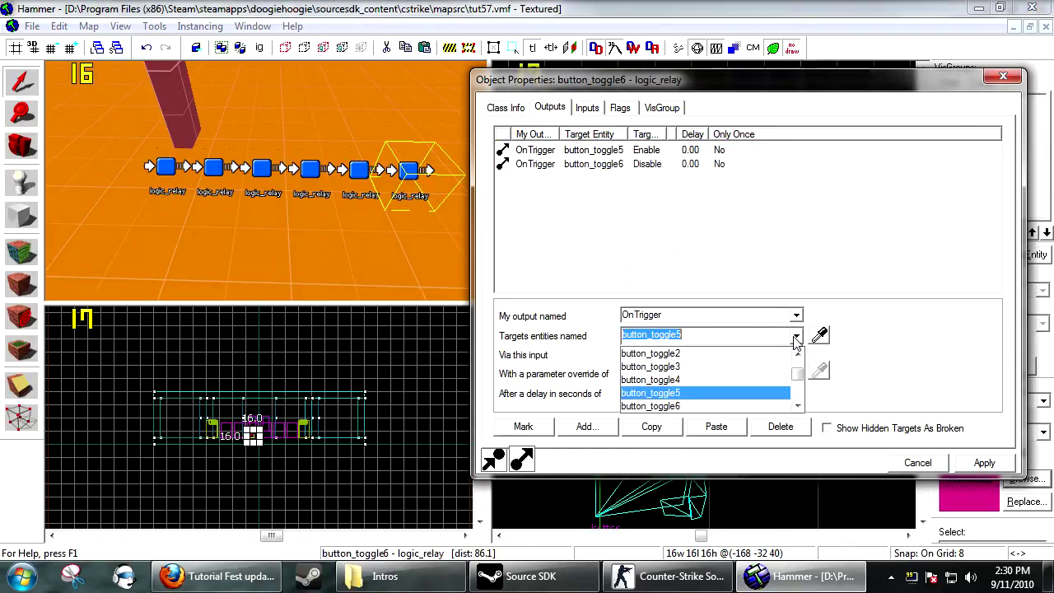
pyautogui.click(797, 355)
pyautogui.click(797, 354)
pyautogui.click(671, 368)
pyautogui.click(977, 467)
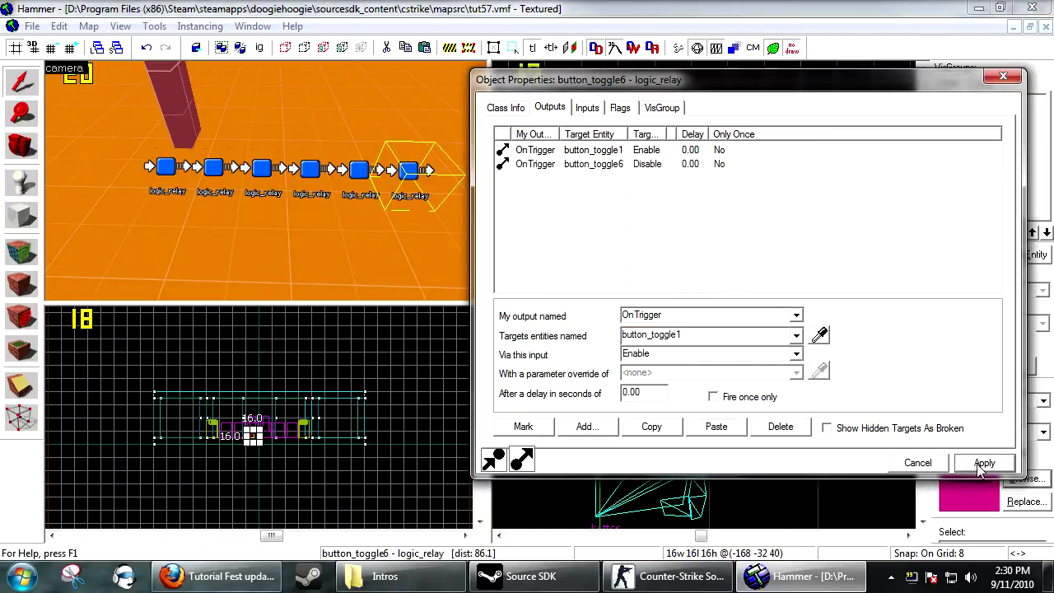
pyautogui.click(921, 470)
pyautogui.click(671, 225)
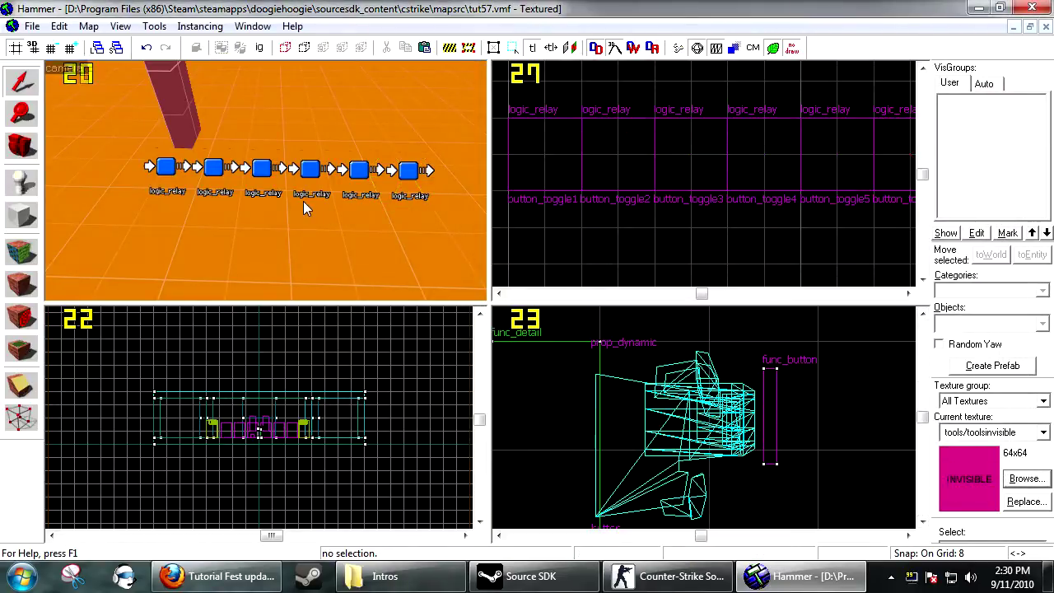
# Add an OnTrigger output to button_toggle1 that sends SetAnimation to Popo_1.
pyautogui.press('z')
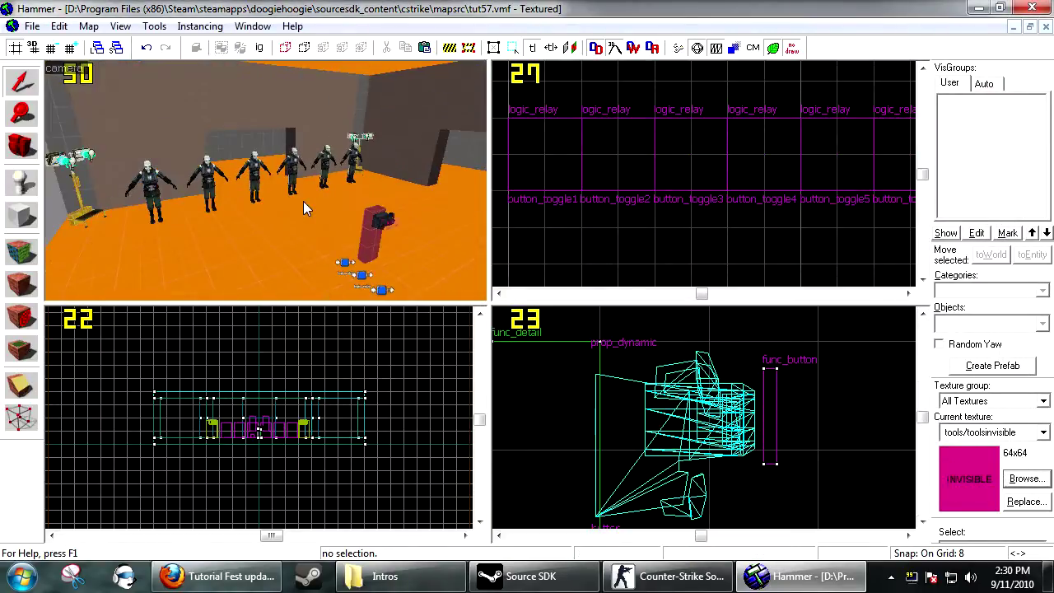
pyautogui.press('z')
pyautogui.click(346, 261)
pyautogui.hotkey('alt', 'Return')
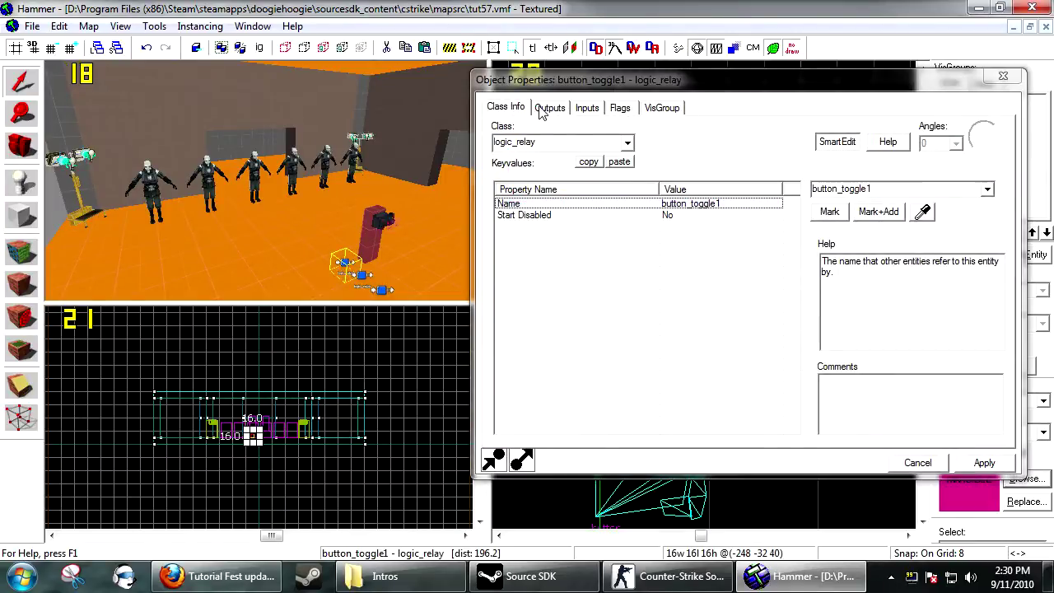
pyautogui.click(549, 108)
pyautogui.click(587, 426)
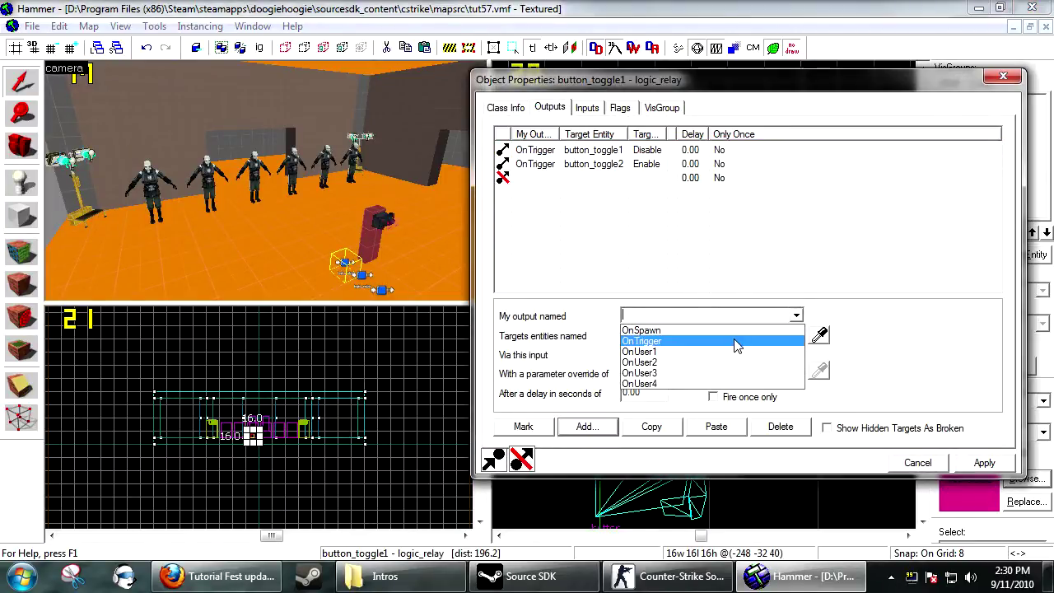
pyautogui.click(734, 327)
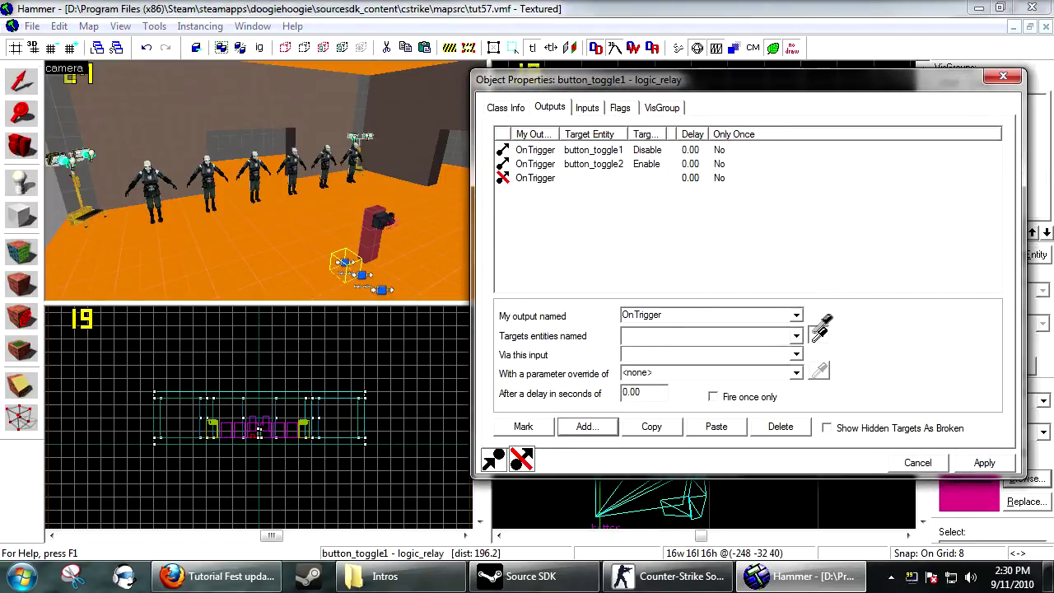
pyautogui.click(656, 354)
pyautogui.write('SetAnimation')
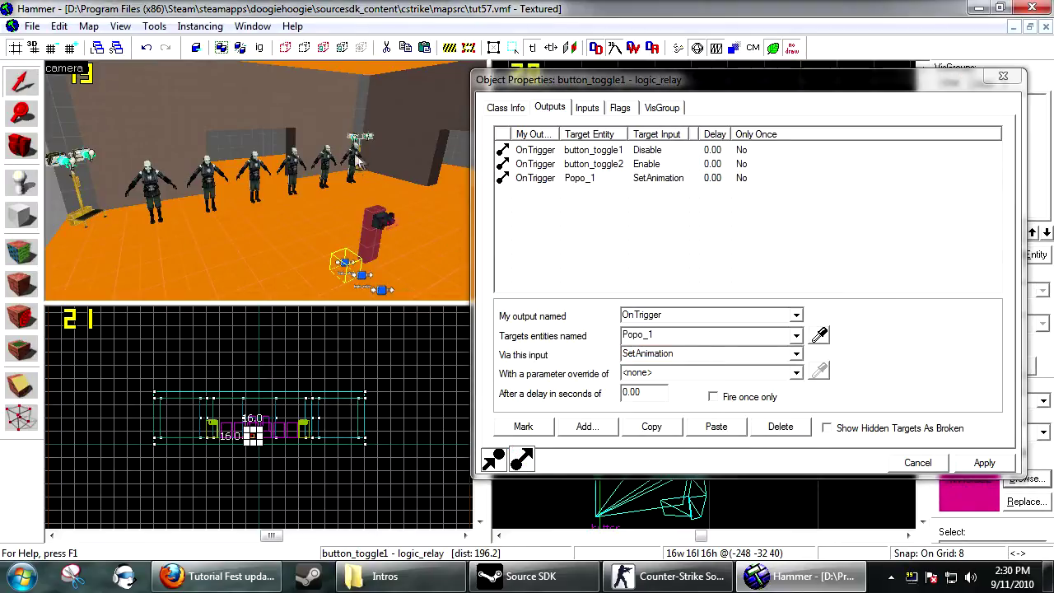
# Preview the Crouch_all sequence on the Popo_1 prop_dynamic model.
pyautogui.click(359, 162)
pyautogui.click(622, 108)
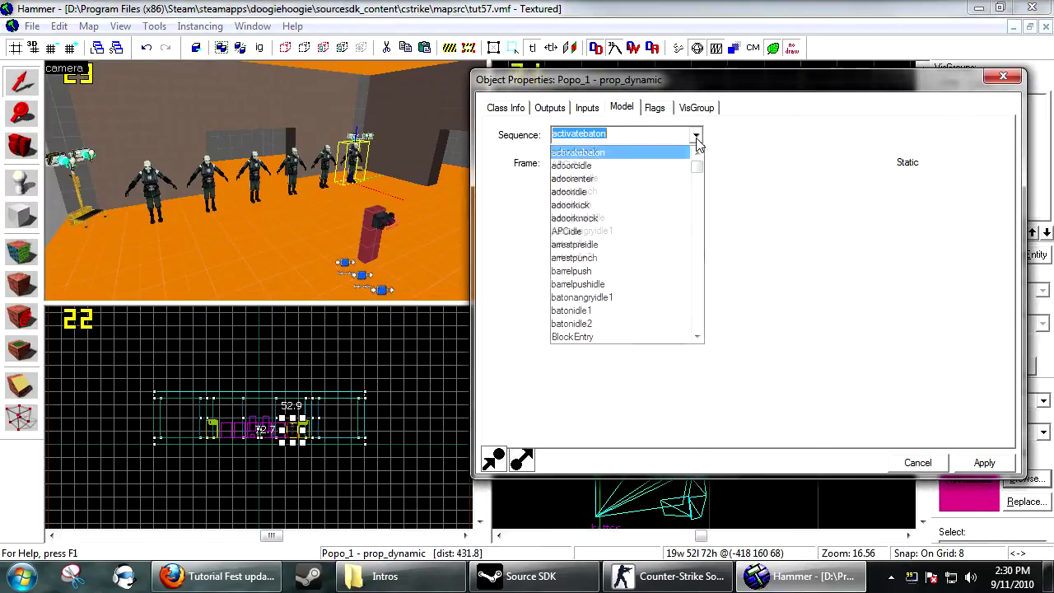
pyautogui.scroll(-8, 618, 230)
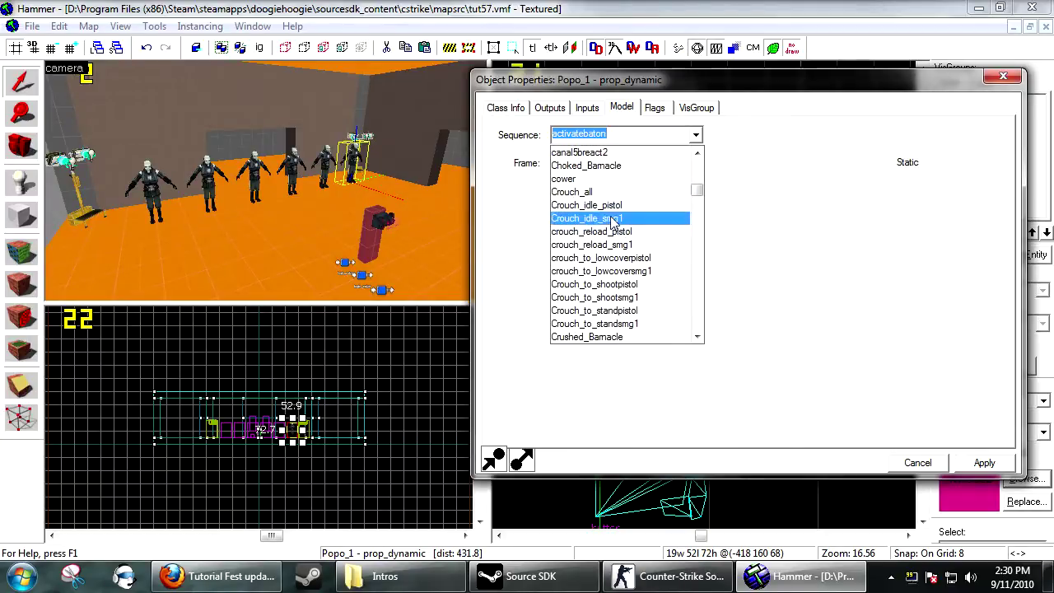
pyautogui.click(600, 195)
# Set the parameter override of button_toggle1's SetAnimation output to Crouch_all.
pyautogui.click(344, 265)
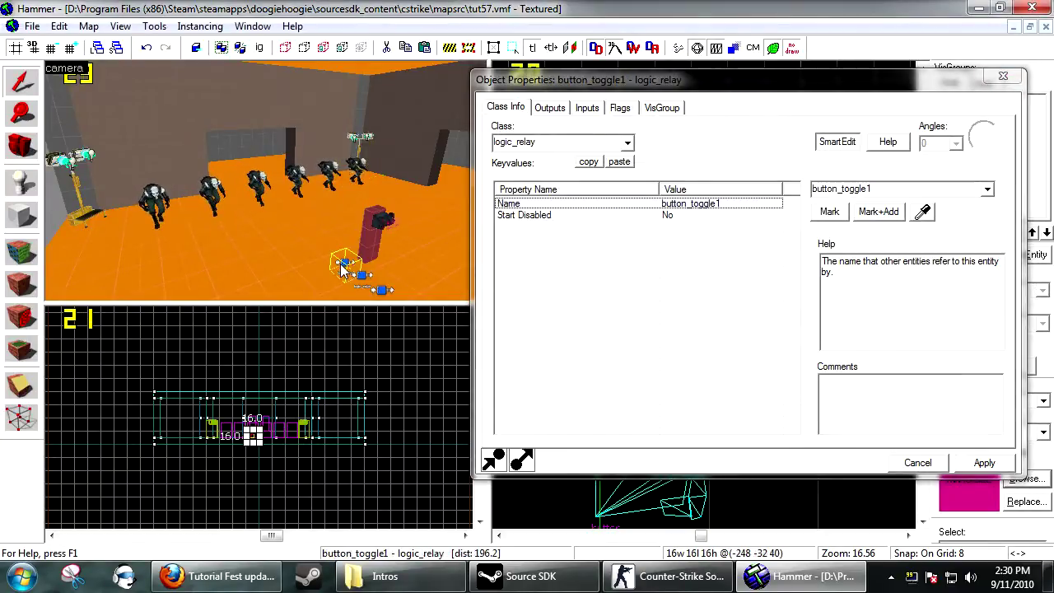
pyautogui.click(556, 112)
pyautogui.click(651, 178)
pyautogui.doubleClick(660, 374)
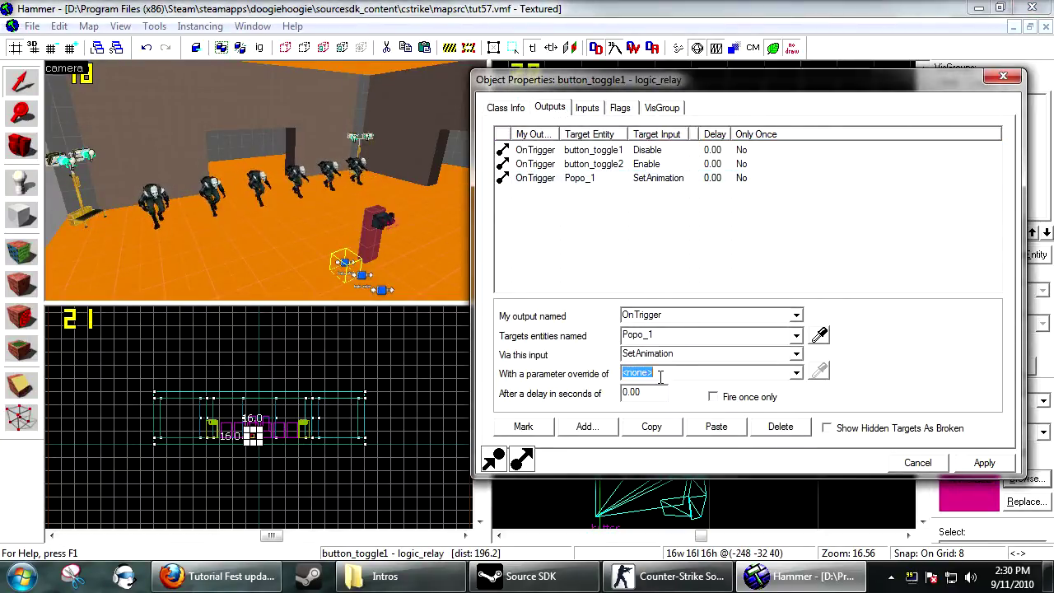
pyautogui.write('Crouch_all')
# Copy the SetAnimation output from button_toggle1 into button_toggle2 and retarget it to Popo_2.
pyautogui.moveTo(663, 272); pyautogui.dragTo(611, 188)
pyautogui.click(647, 430)
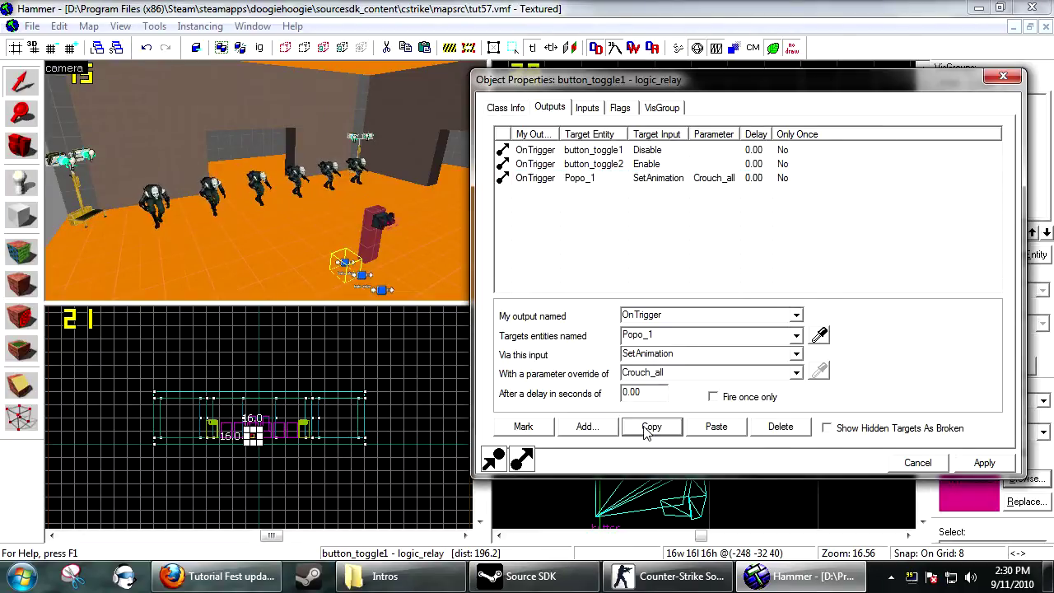
pyautogui.click(364, 277)
pyautogui.click(701, 430)
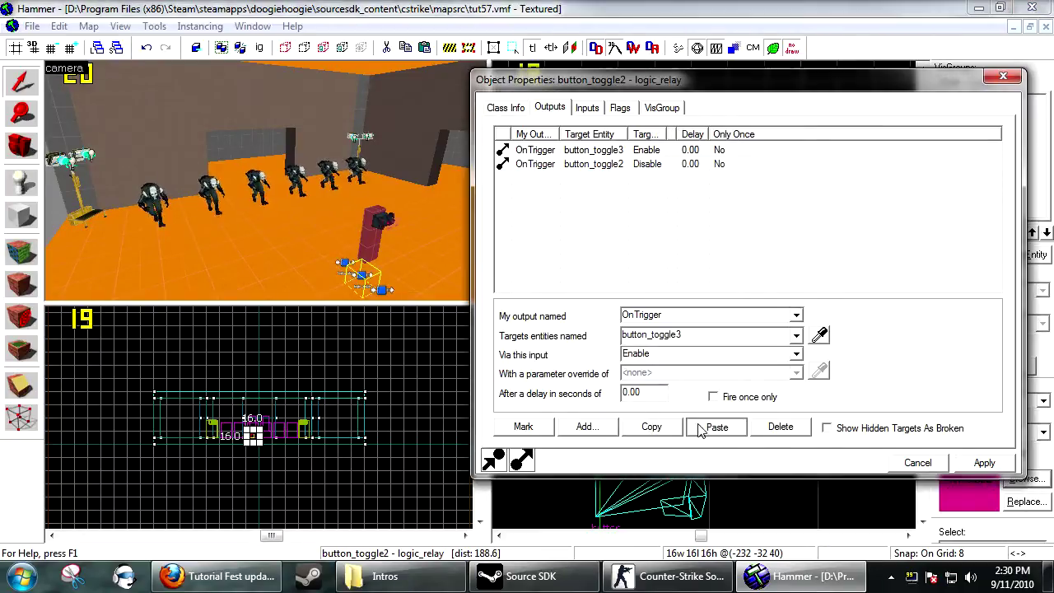
pyautogui.doubleClick(796, 338)
pyautogui.scroll(-1, 796, 338)
# Paste the copied Crouch_all SetAnimation output into button_toggle3.
pyautogui.press('z')
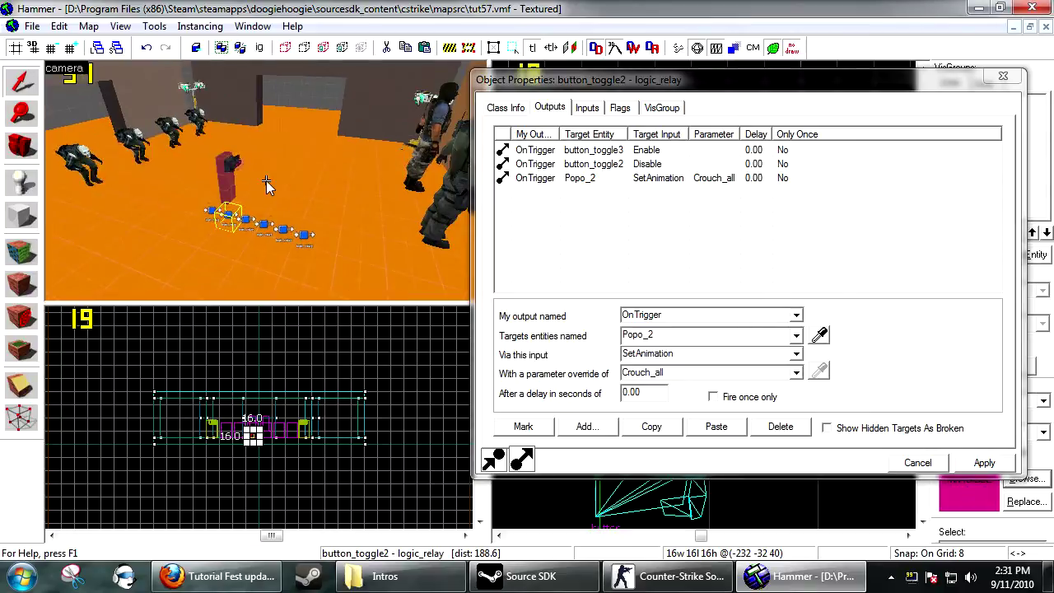
pyautogui.click(250, 224)
pyautogui.click(698, 428)
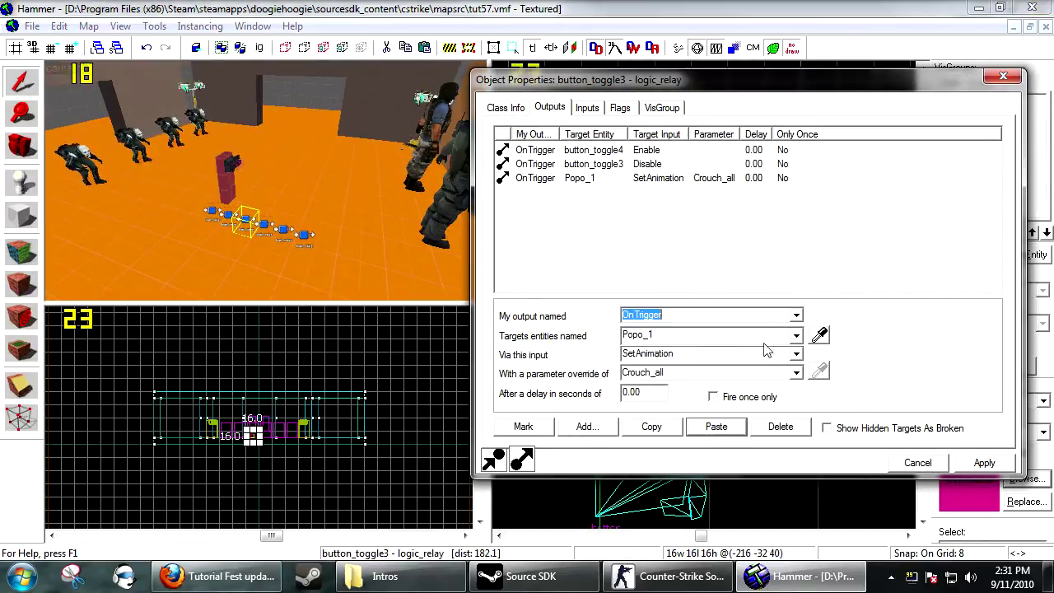
# Paste the SetAnimation output into button_toggle4 and retarget it to Popo_4.
pyautogui.click(264, 224)
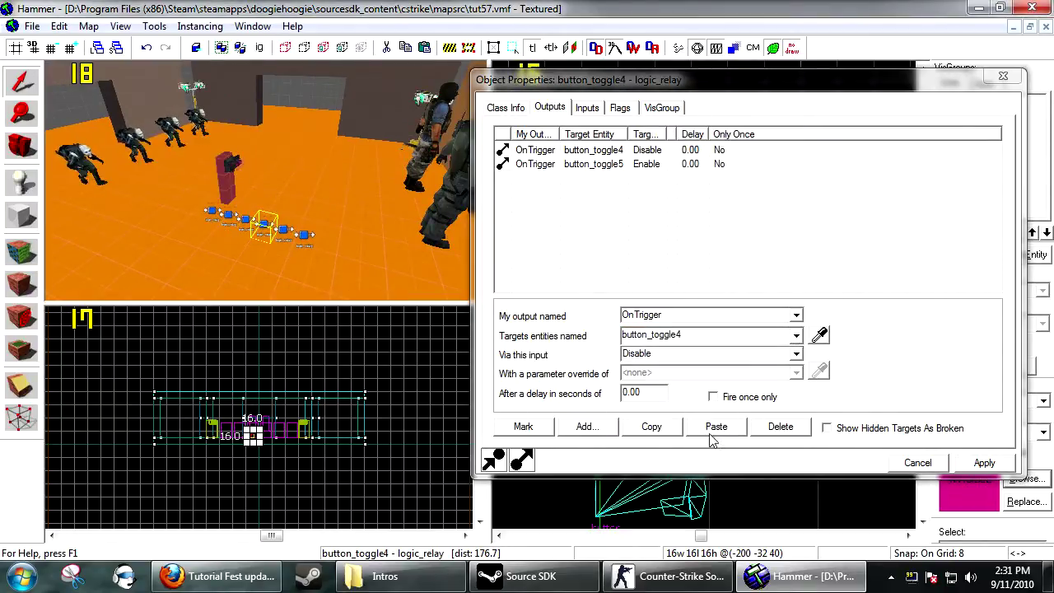
pyautogui.click(796, 338)
pyautogui.click(637, 406)
pyautogui.click(287, 237)
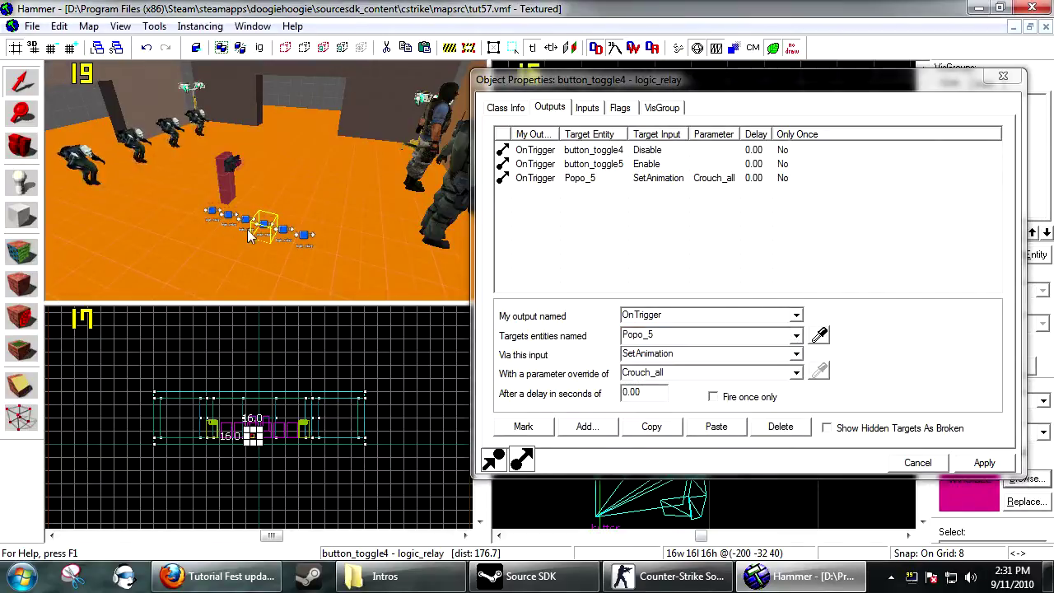
pyautogui.click(797, 337)
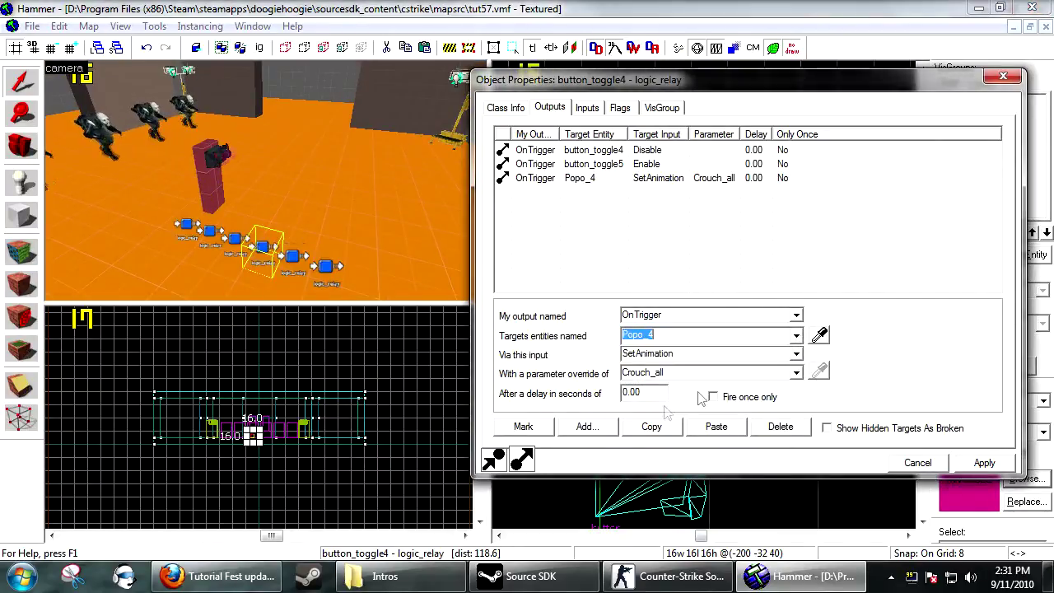
# Paste the SetAnimation output into button_toggle5 and retarget it to that relay's matching Popo prop.
pyautogui.click(293, 256)
pyautogui.click(716, 426)
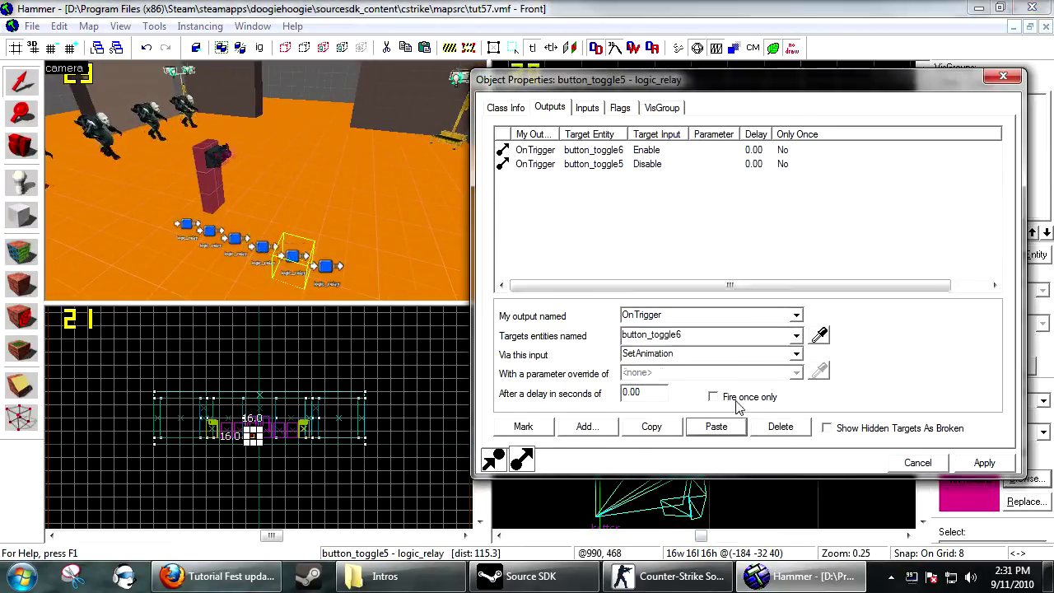
pyautogui.click(796, 336)
pyautogui.click(640, 402)
# Paste the SetAnimation output into button_toggle6, retarget it to Popo_6, then apply and close the object properties.
pyautogui.click(327, 266)
pyautogui.click(716, 426)
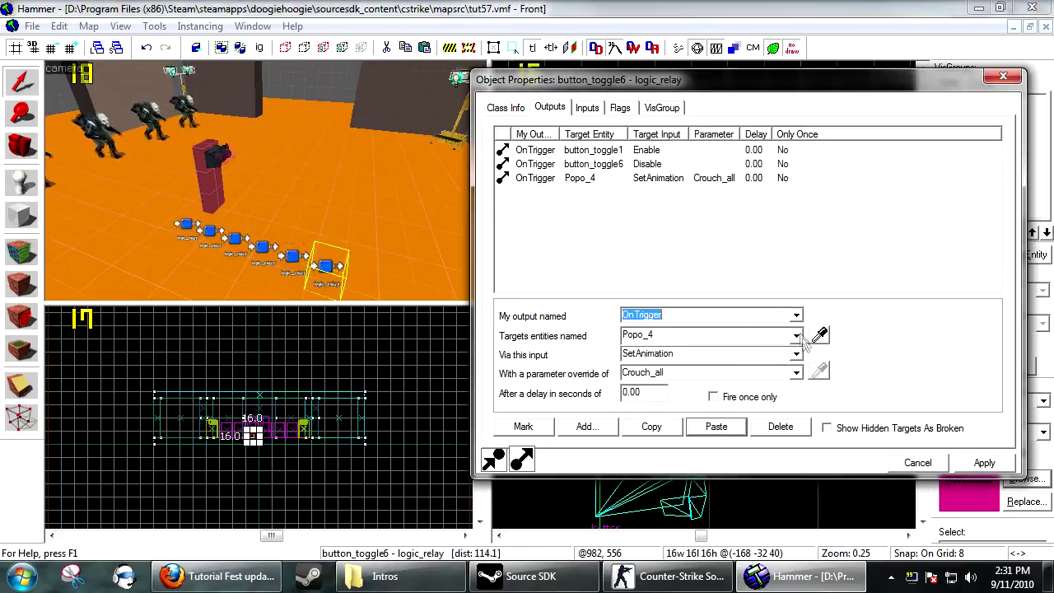
pyautogui.click(979, 464)
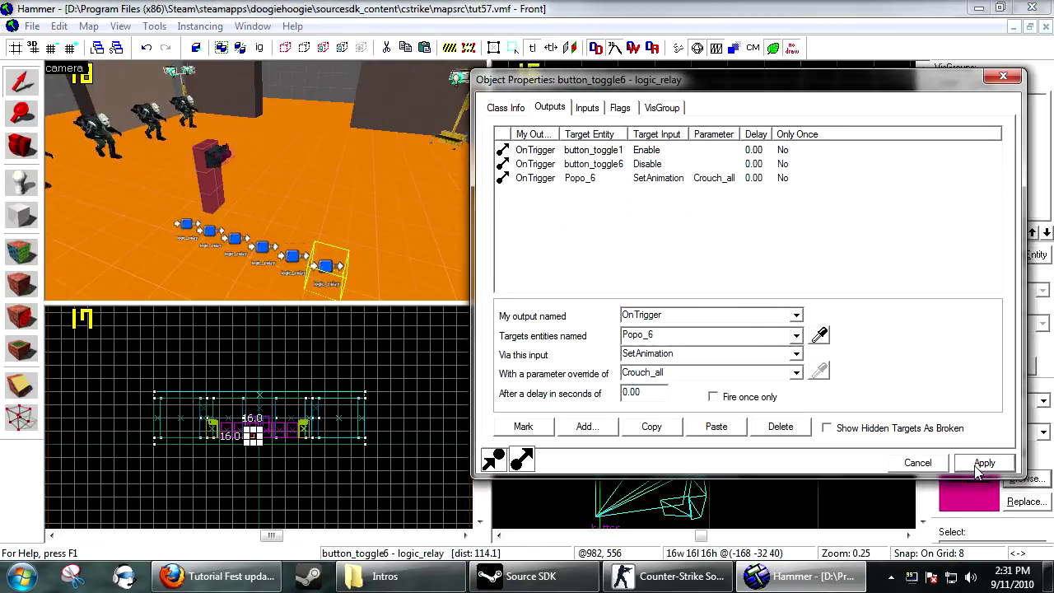
pyautogui.click(918, 463)
pyautogui.click(838, 221)
# Compile the map with the Default configuration and walk up to the button in Counter-Strike: Source.
pyautogui.press('z')
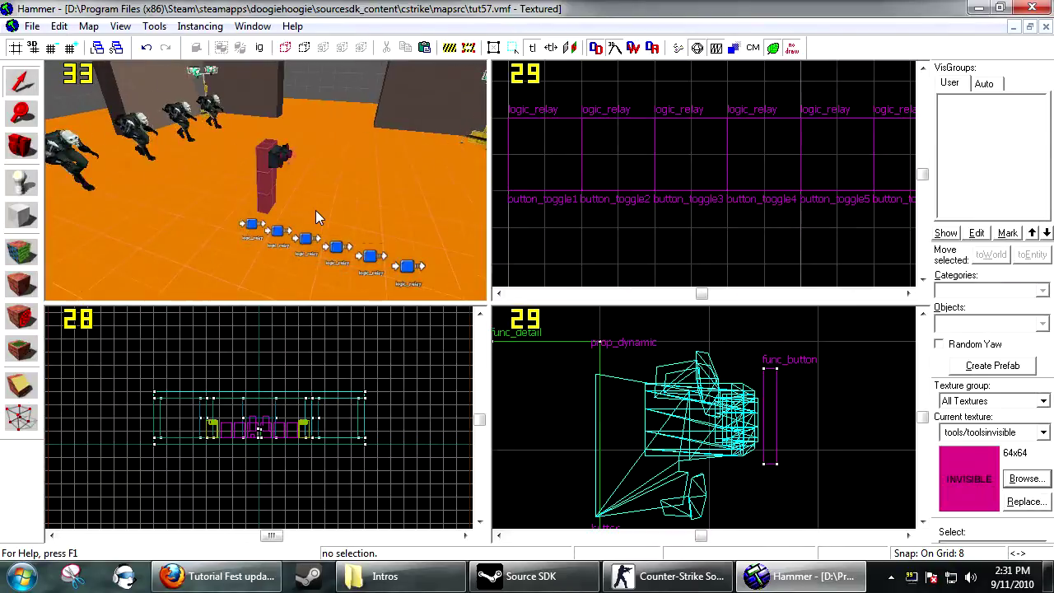
pyautogui.press('F9')
pyautogui.press('F9')
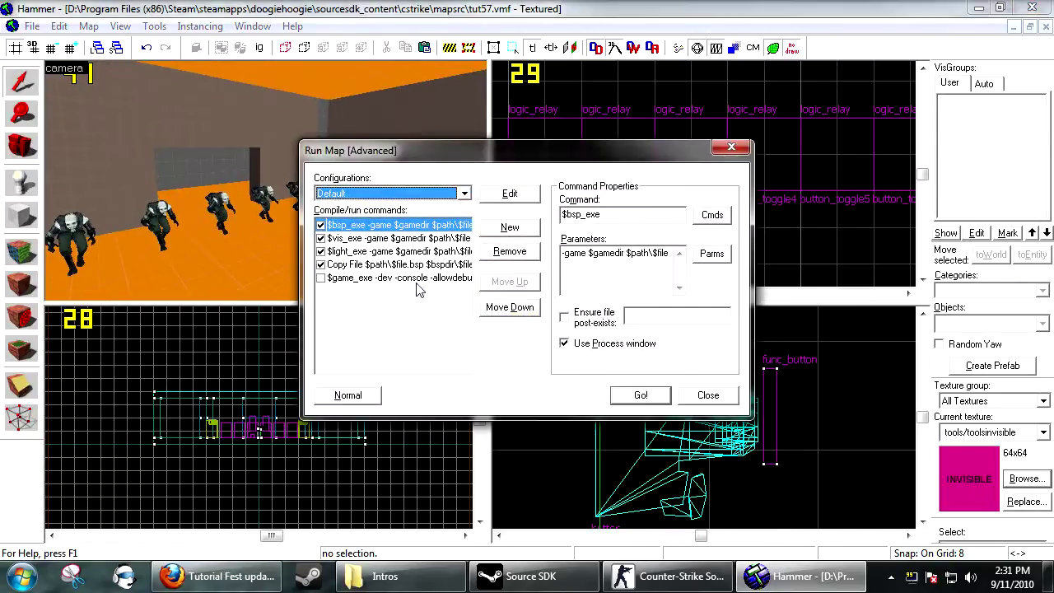
pyautogui.press('Return')
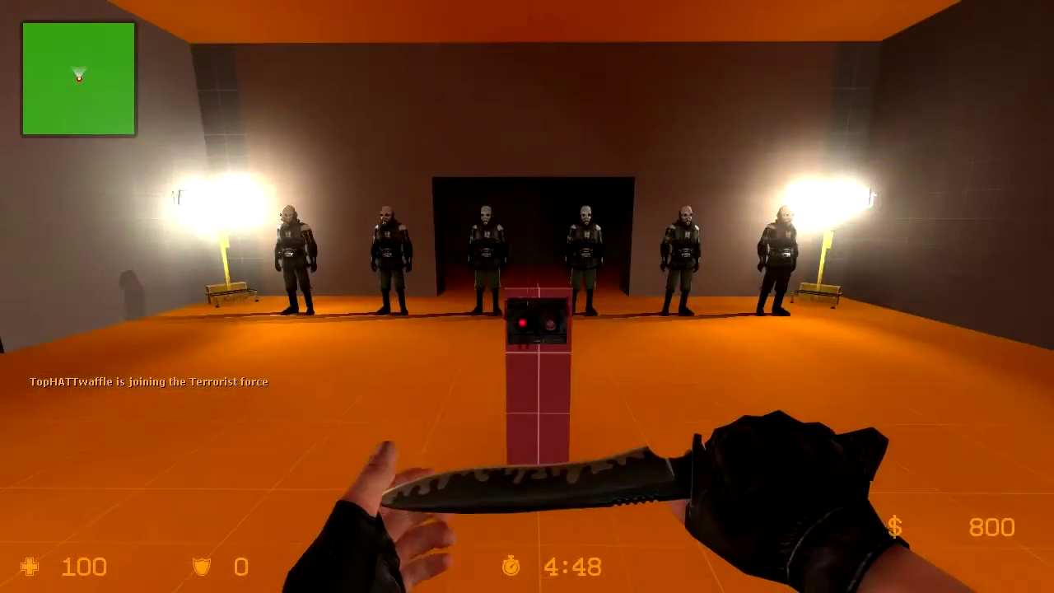
pyautogui.press('w')
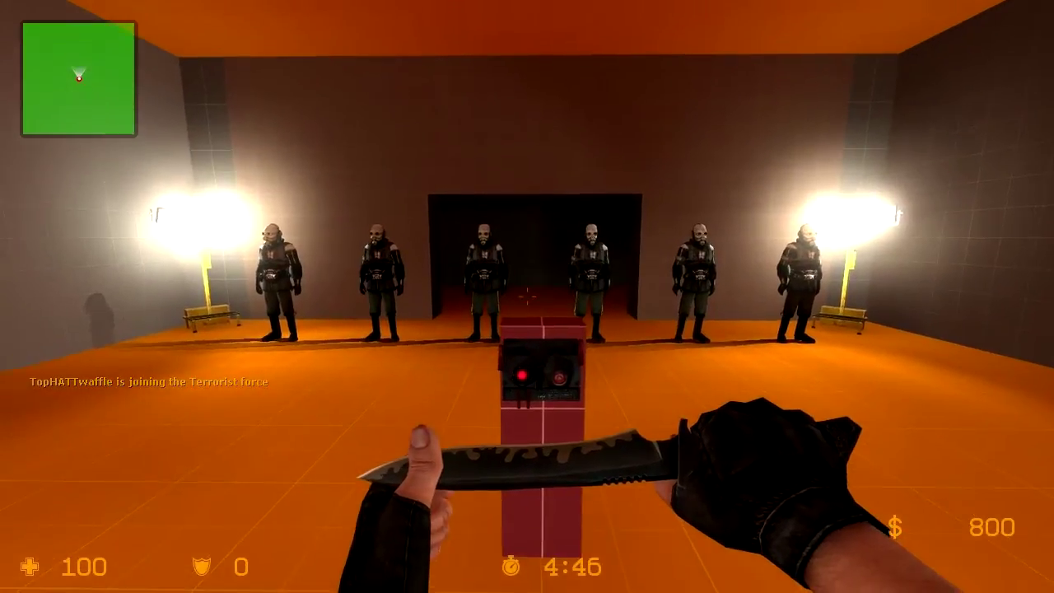
# Test the map's button by using it three times to trigger the crouch animation on the first three Popo props.
pyautogui.press('s')
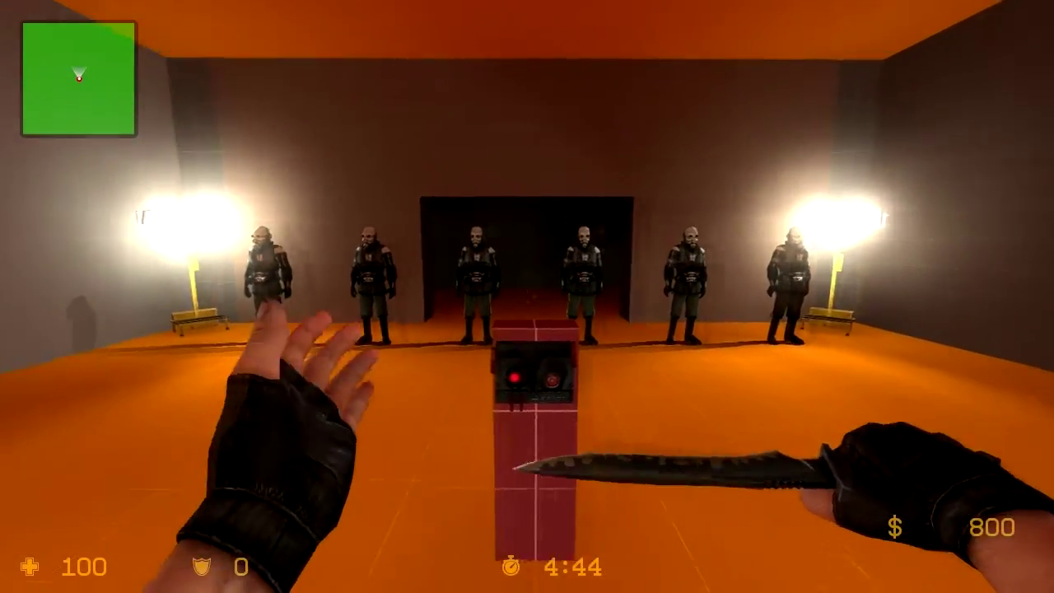
pyautogui.press('w')
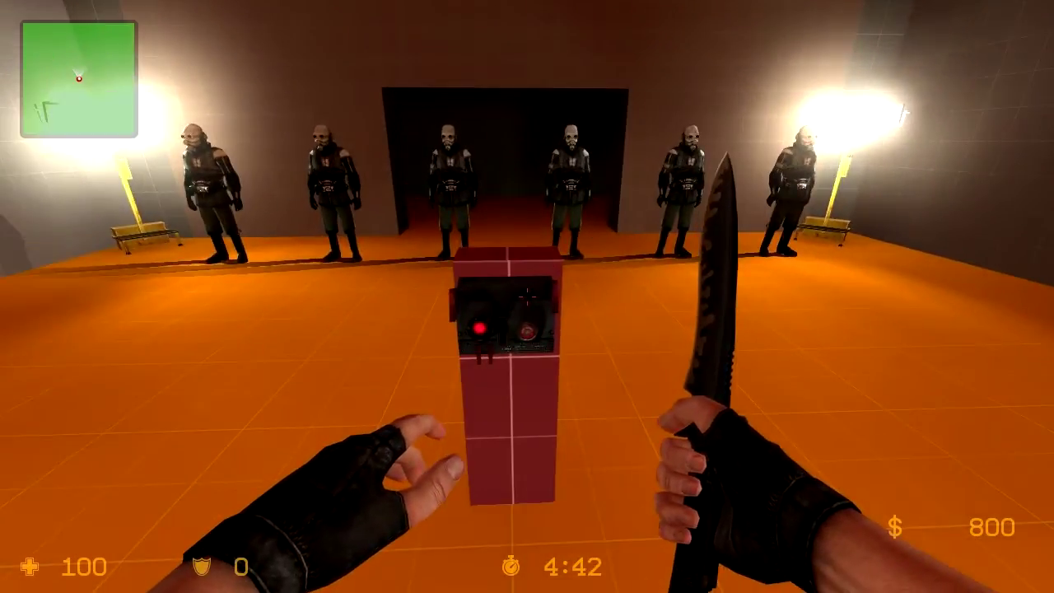
pyautogui.press('w')
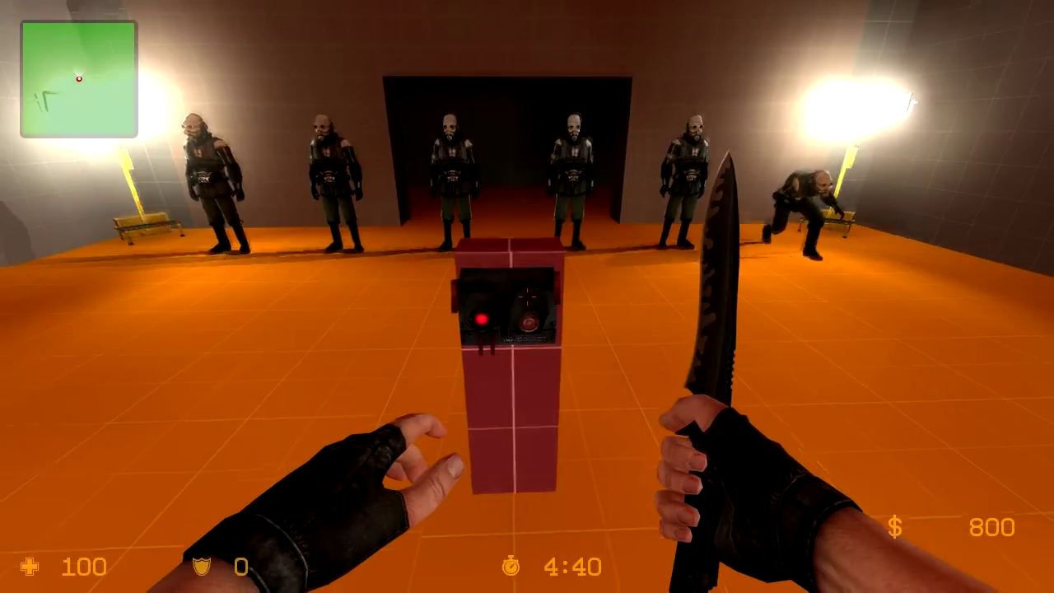
pyautogui.press('w')
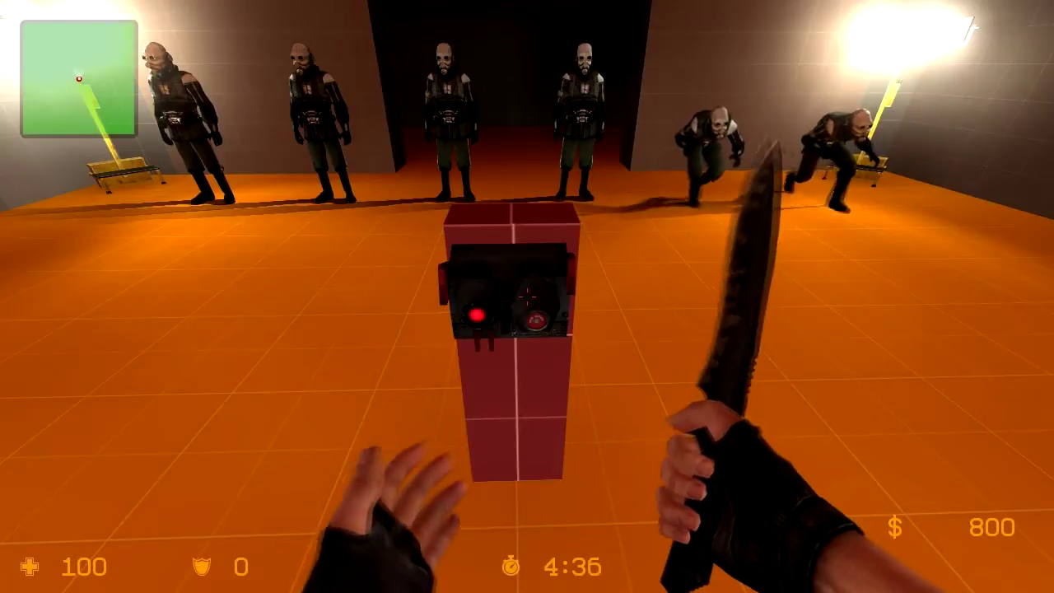
pyautogui.press('s')
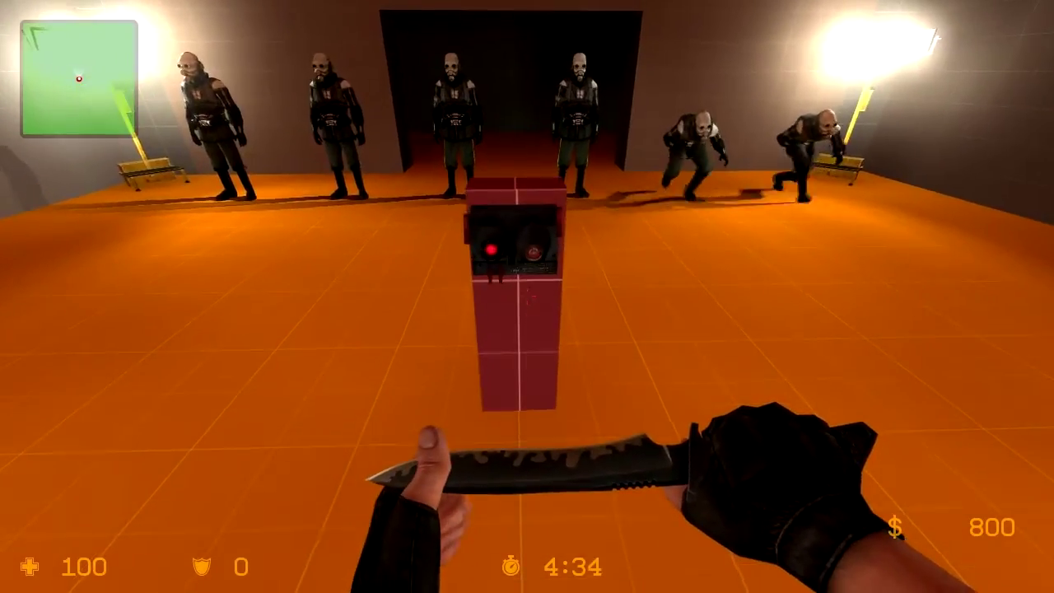
pyautogui.press('d')
pyautogui.press('w')
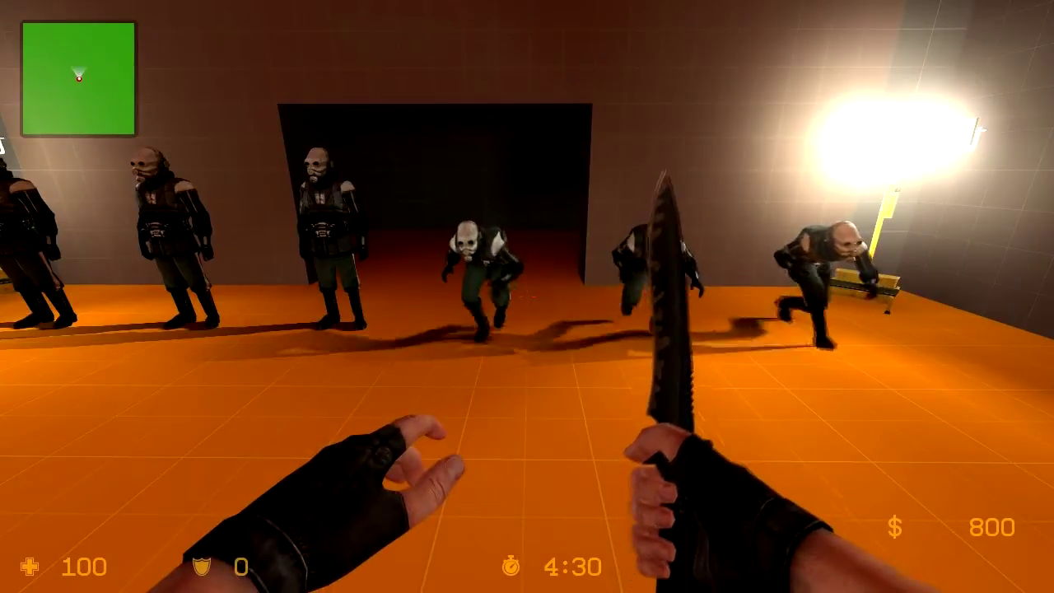
# Use the button three more times to test the remaining three Popo props, and walk around to inspect the whole row.
pyautogui.press('s')
pyautogui.press('w')
pyautogui.press('e')
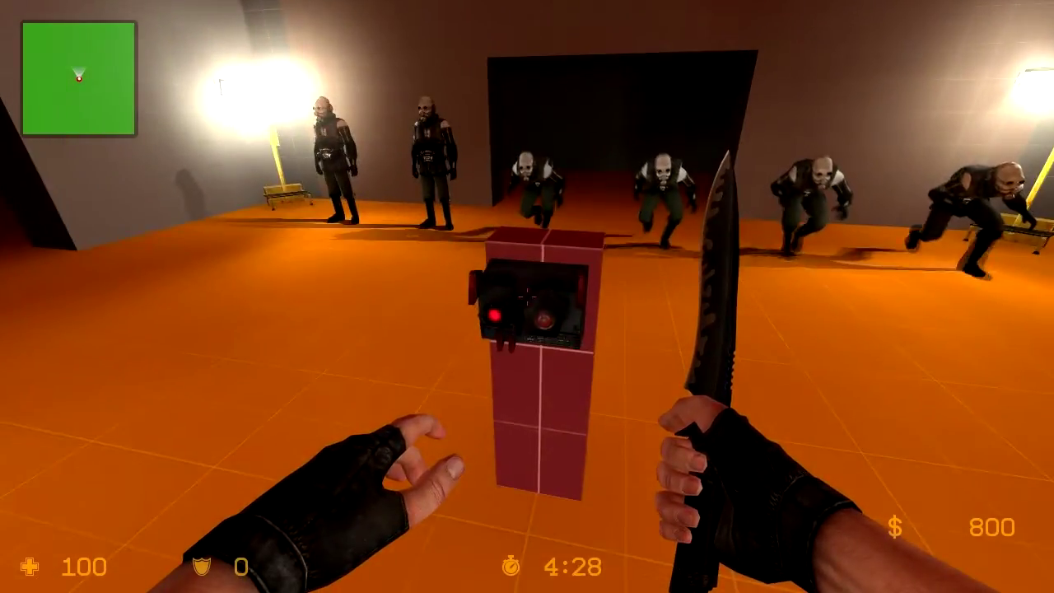
pyautogui.press('a')
pyautogui.press('d')
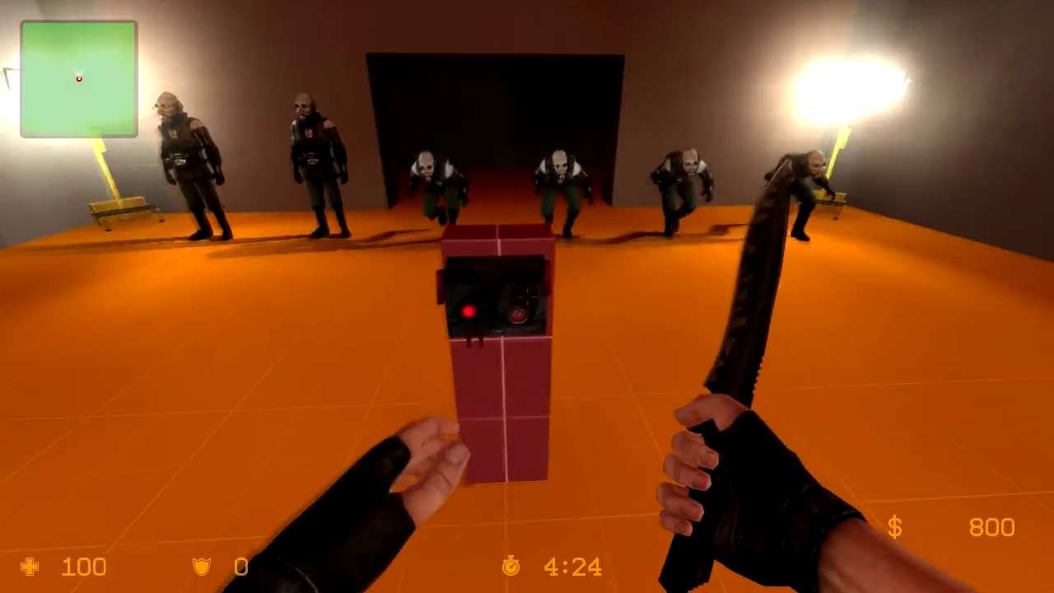
pyautogui.click(527, 297)
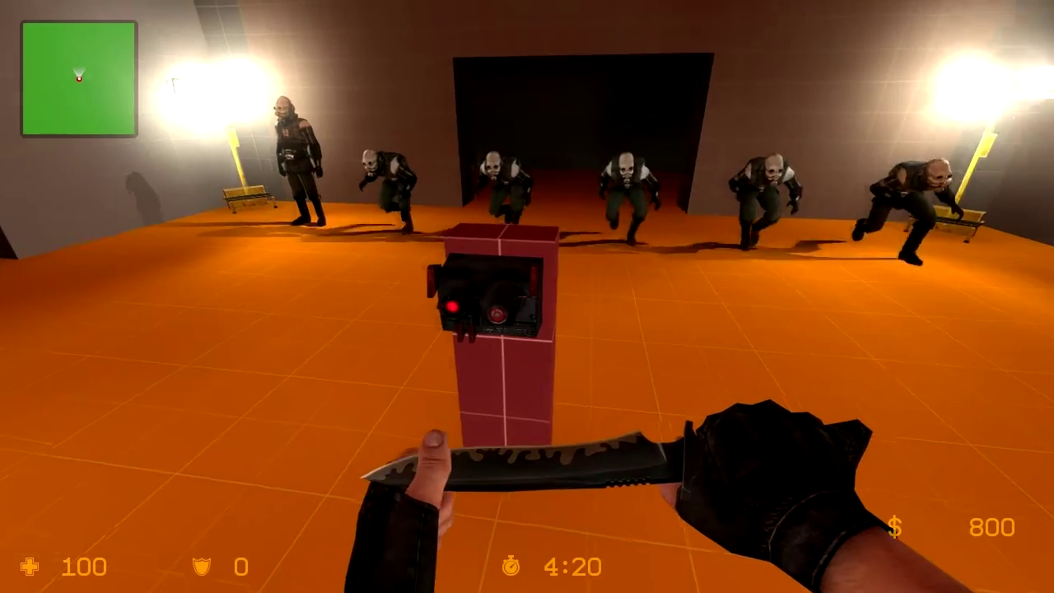
pyautogui.press('a')
pyautogui.press('w')
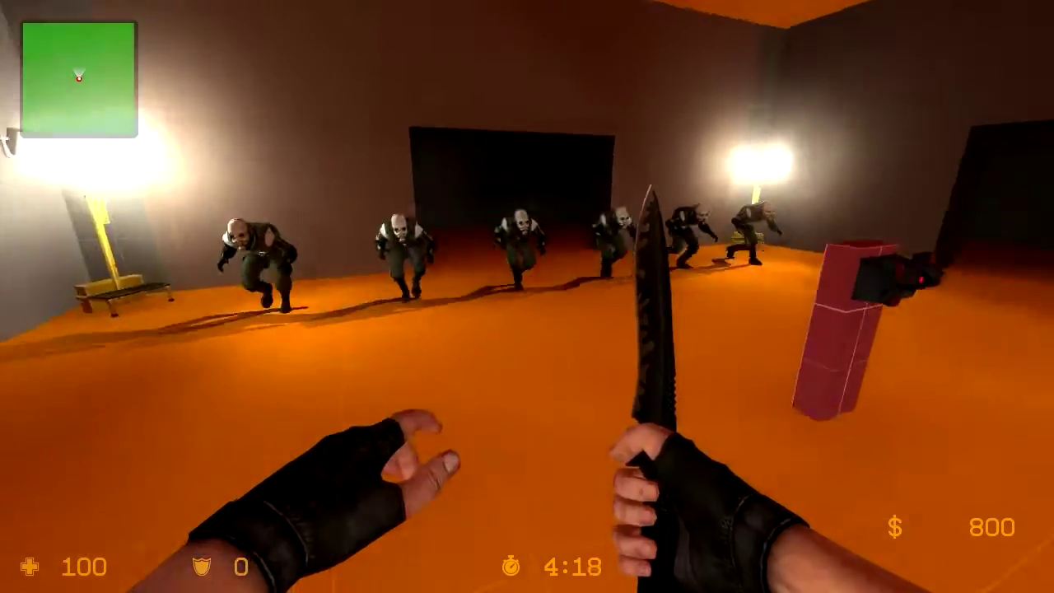